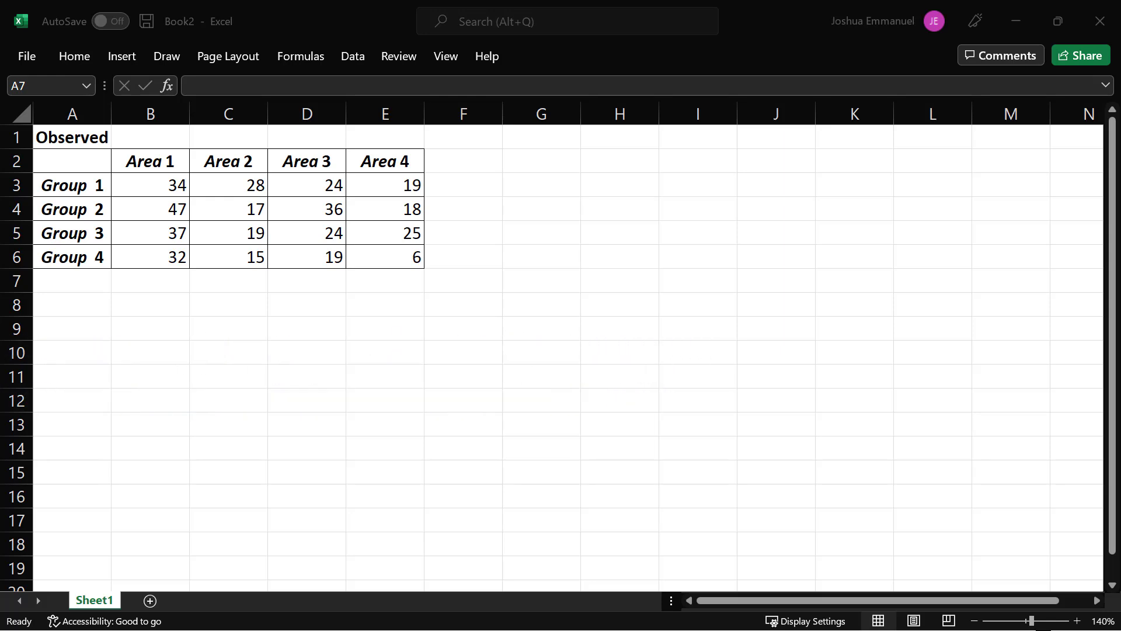
pyautogui.write('Totals')
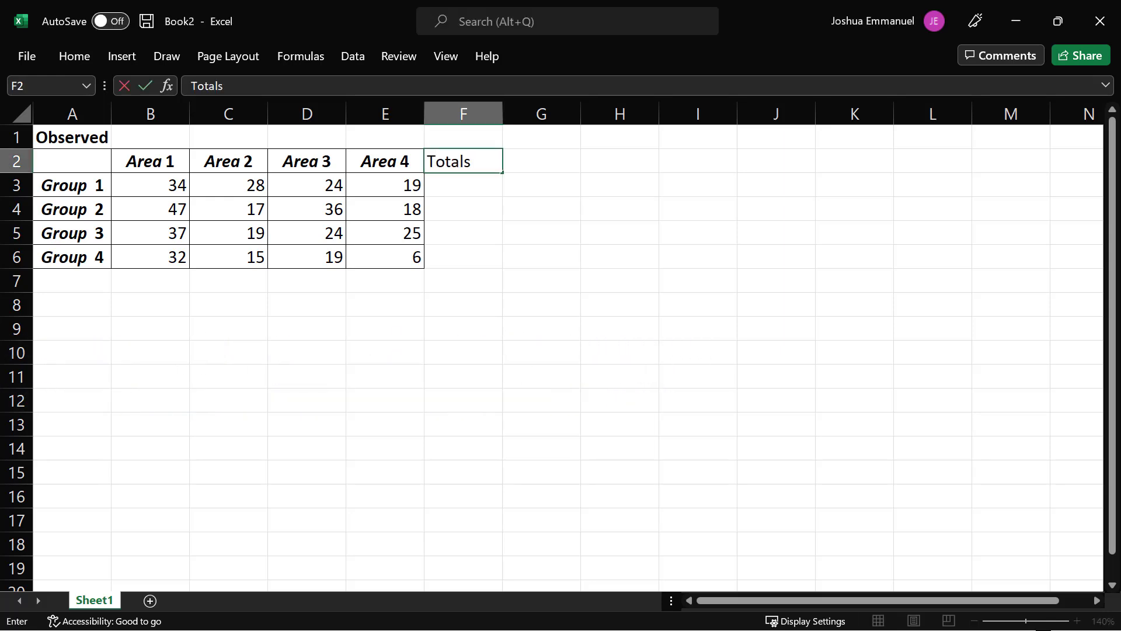
# Add a Totals heading in F2 and row totals 105, 118, 105, 72 for the four groups.
pyautogui.press('Return')
pyautogui.hotkey('alt', '=')
pyautogui.press('Return')
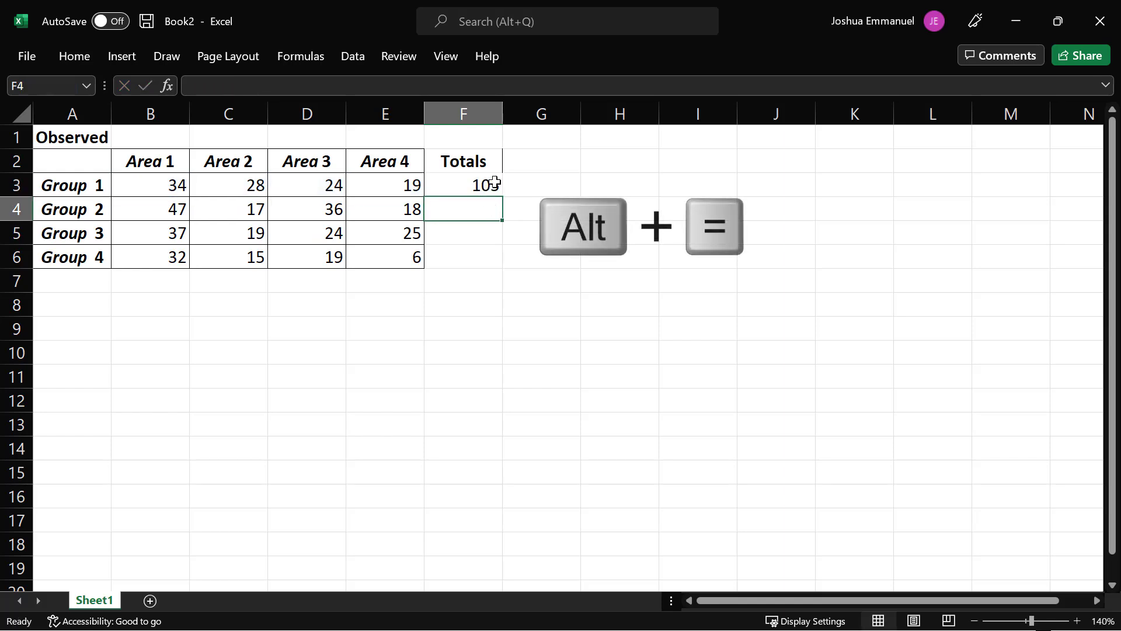
pyautogui.click(495, 184)
pyautogui.moveTo(502, 197); pyautogui.dragTo(506, 275)
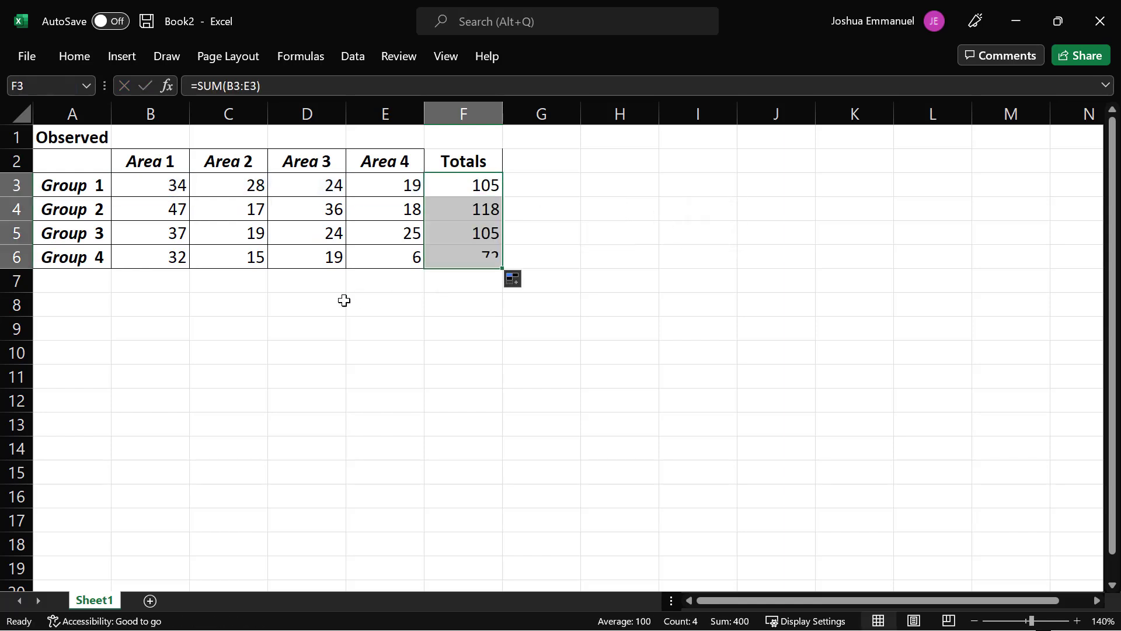
# Add a Totals row with column totals 150, 79, 103, 68 and grand total 400, then copy the table.
pyautogui.click(82, 280)
pyautogui.write('Totals')
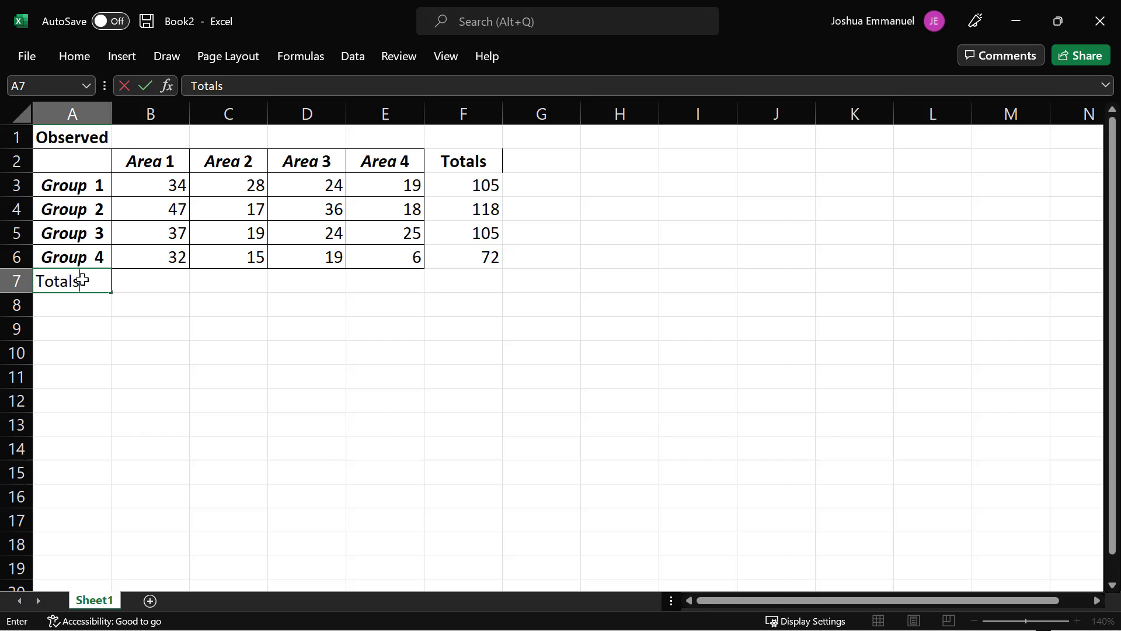
pyautogui.press('Tab')
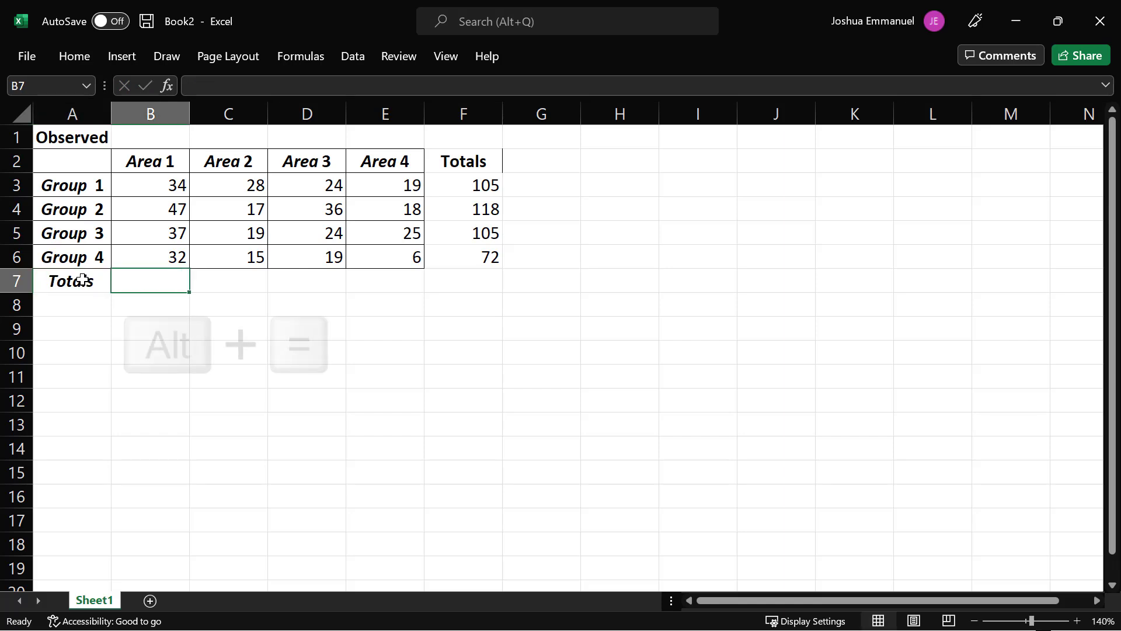
pyautogui.hotkey('alt', '=')
pyautogui.press('Return')
pyautogui.click(175, 283)
pyautogui.moveTo(188, 291)
pyautogui.mouseDown()
pyautogui.moveTo(500, 289)
pyautogui.moveTo(70, 137)
pyautogui.mouseUp()
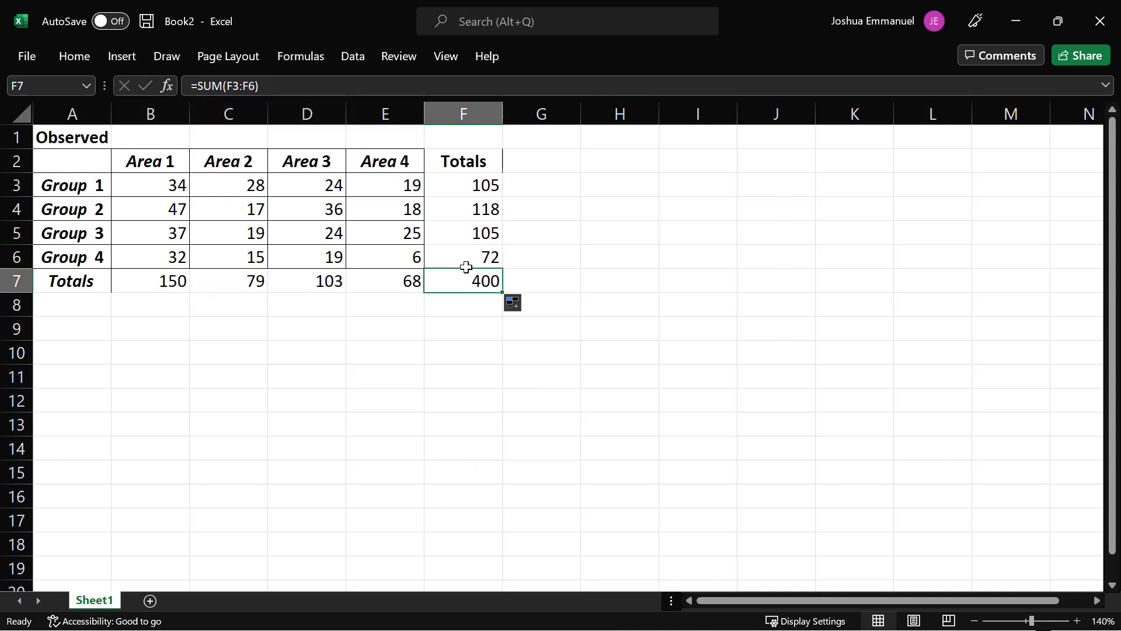
pyautogui.hotkey('ctrl', 'c')
# Paste the table copy at A9, retitle it Expected, and clear its group-by-area counts B11:E14.
pyautogui.click(107, 331)
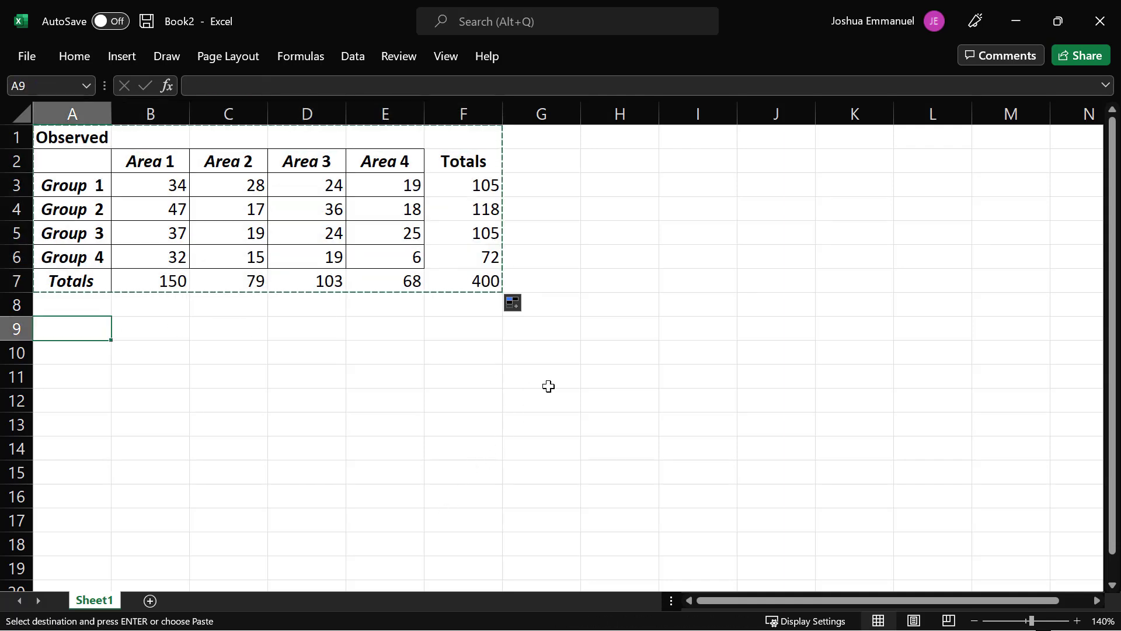
pyautogui.press('Return')
pyautogui.write('Expected')
pyautogui.press('Return')
pyautogui.click(152, 374)
pyautogui.moveTo(153, 374); pyautogui.dragTo(385, 458)
pyautogui.press('Delete')
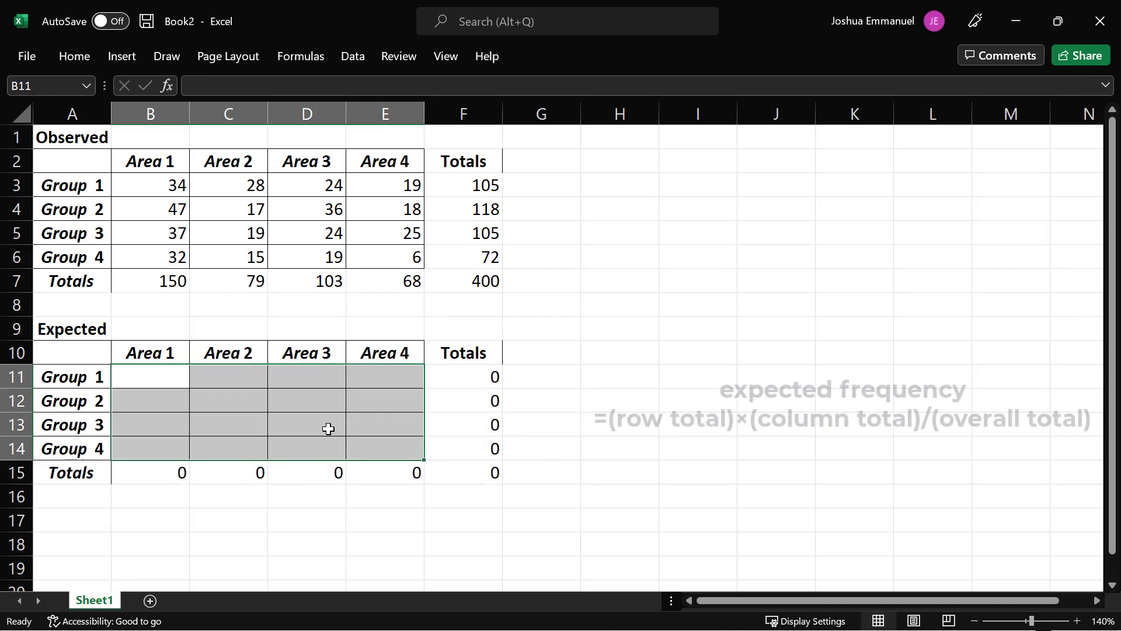
pyautogui.click(173, 374)
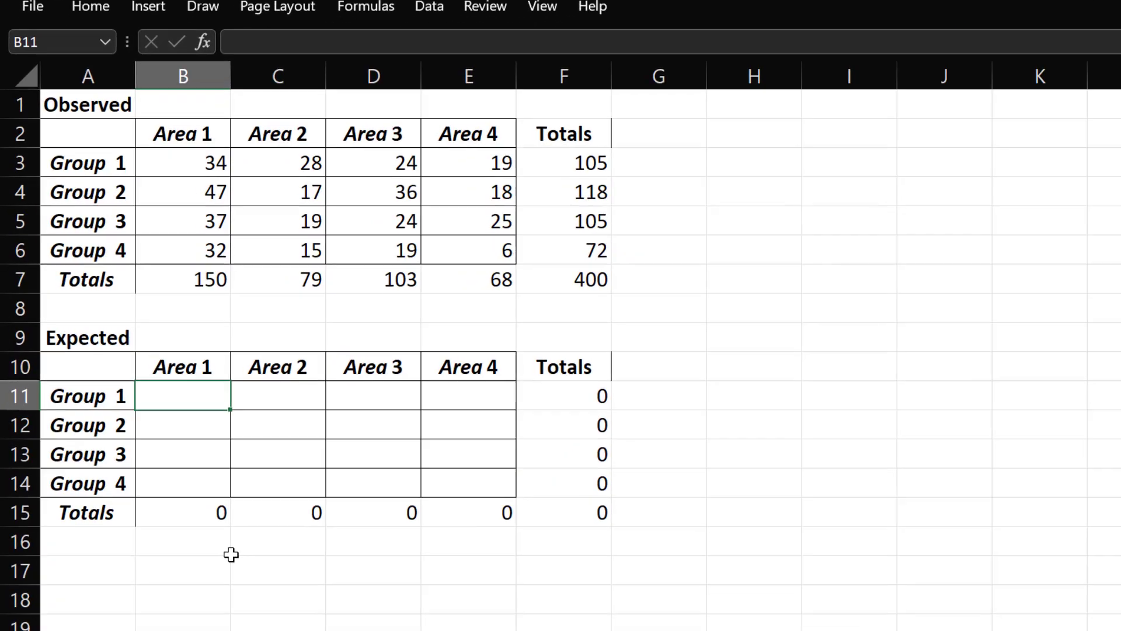
pyautogui.write('=')
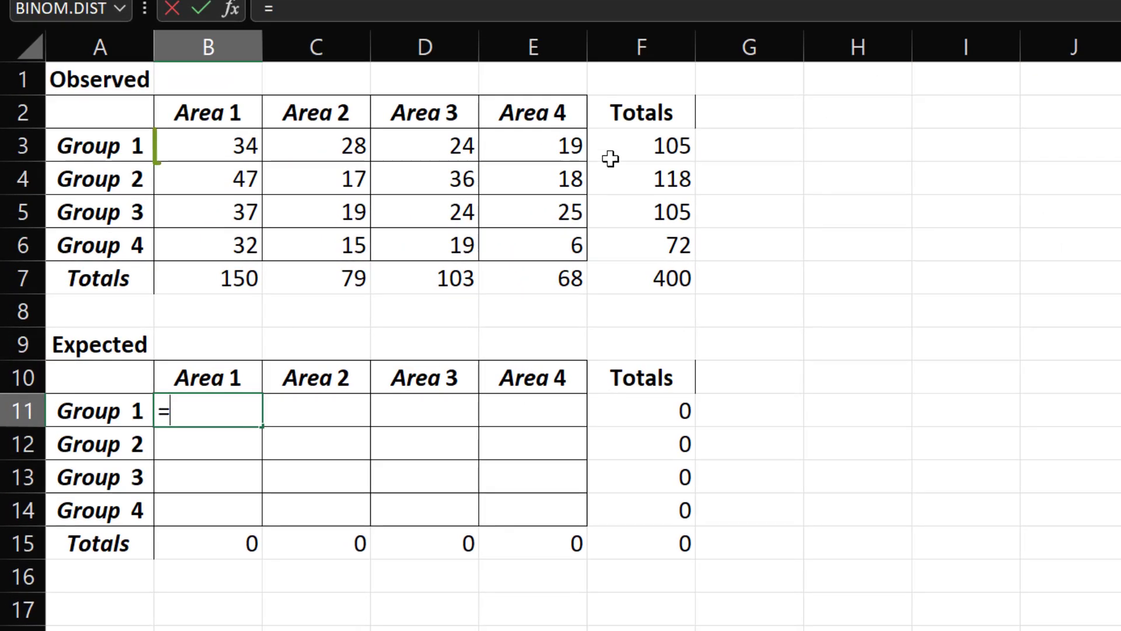
# Enter =F3*B7/F7 in B11, then anchor it as =$F3*B$7/$F$7.
pyautogui.click(618, 146)
pyautogui.write('*')
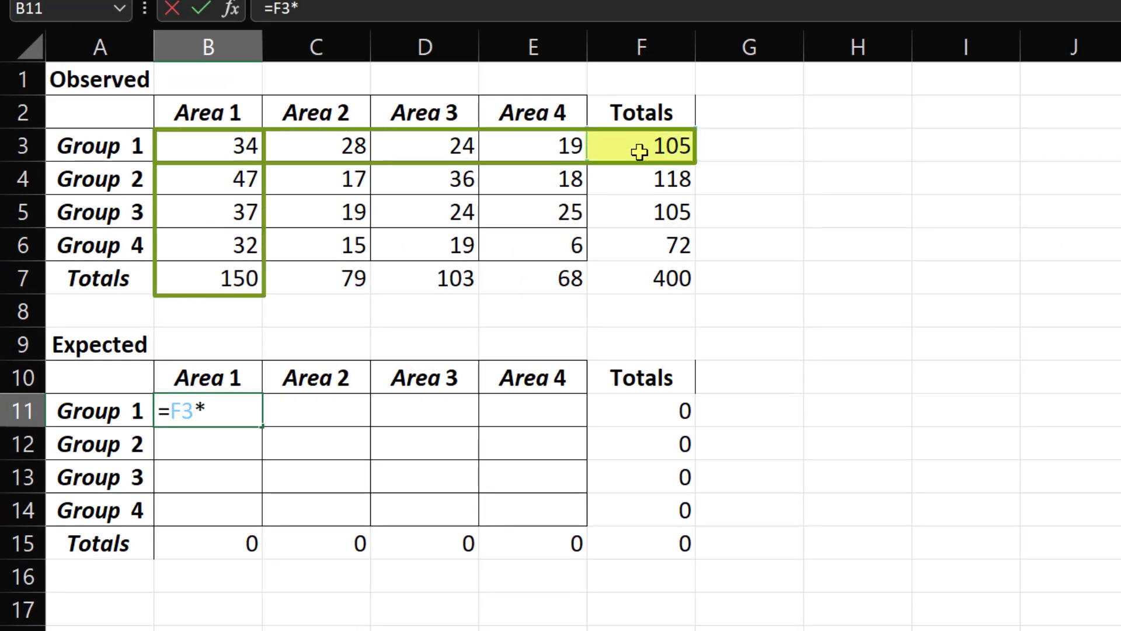
pyautogui.click(234, 275)
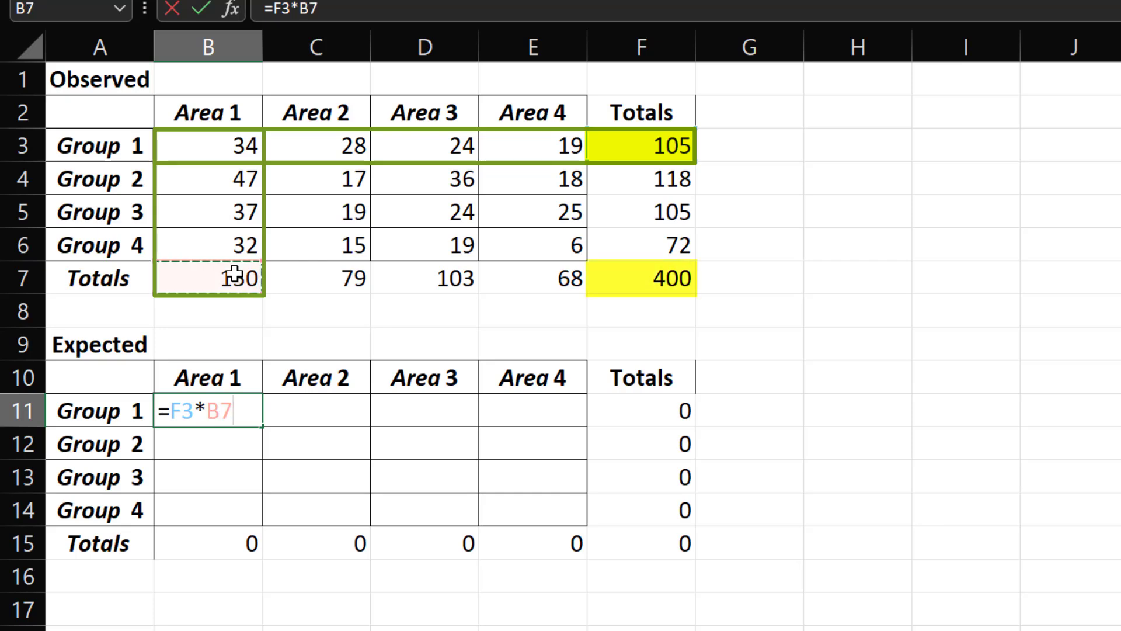
pyautogui.write('/')
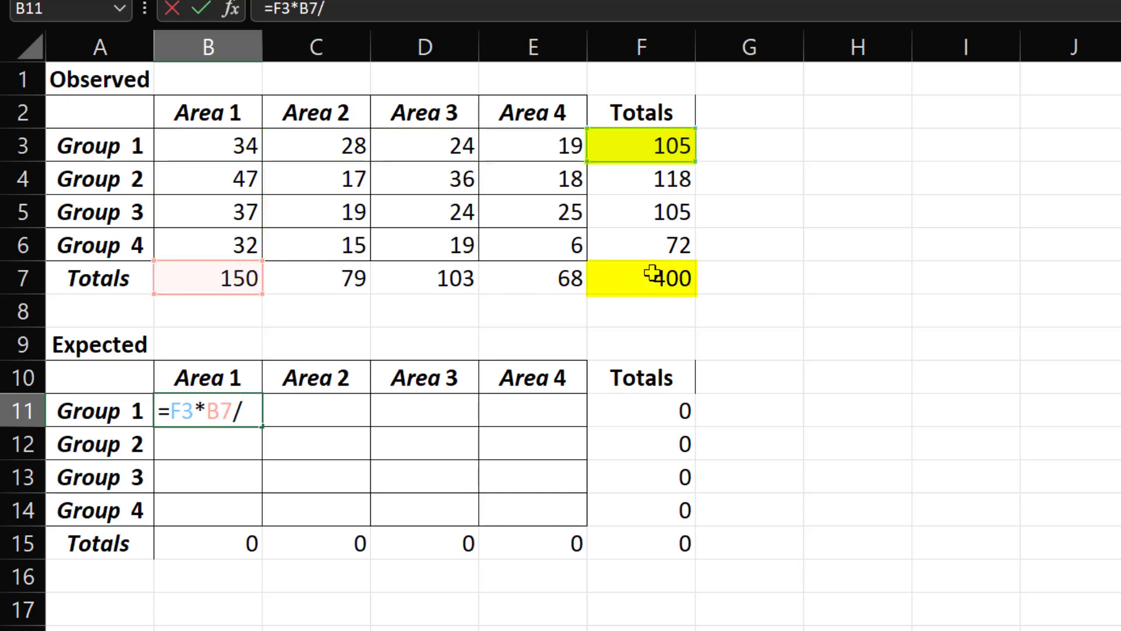
pyautogui.click(653, 275)
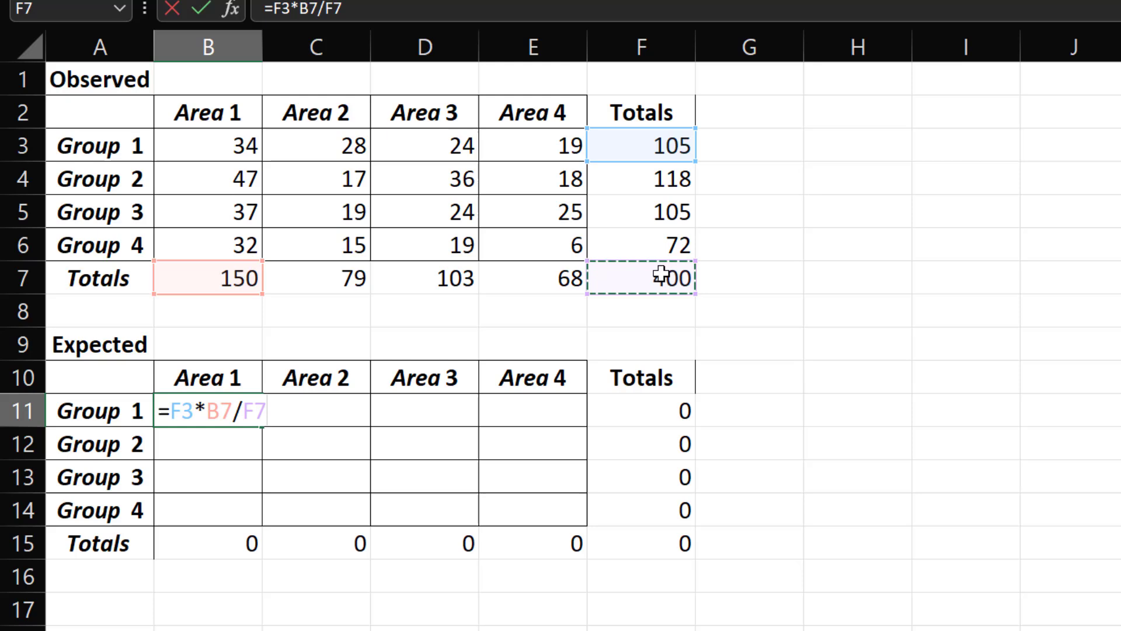
pyautogui.press('Return')
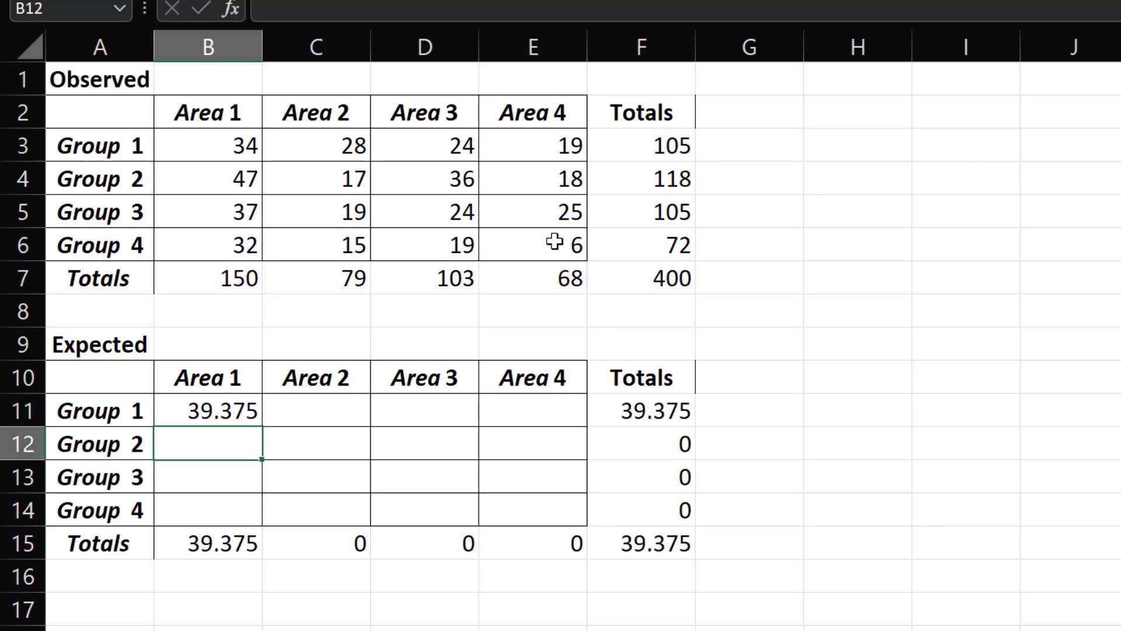
pyautogui.doubleClick(216, 396)
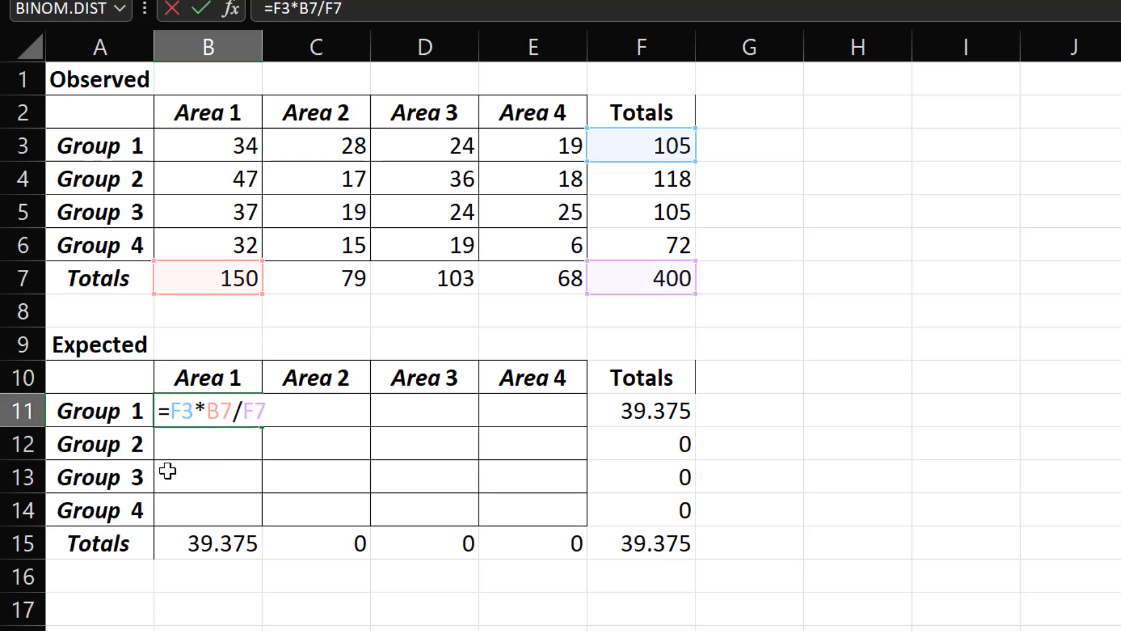
pyautogui.write('$F3*B')
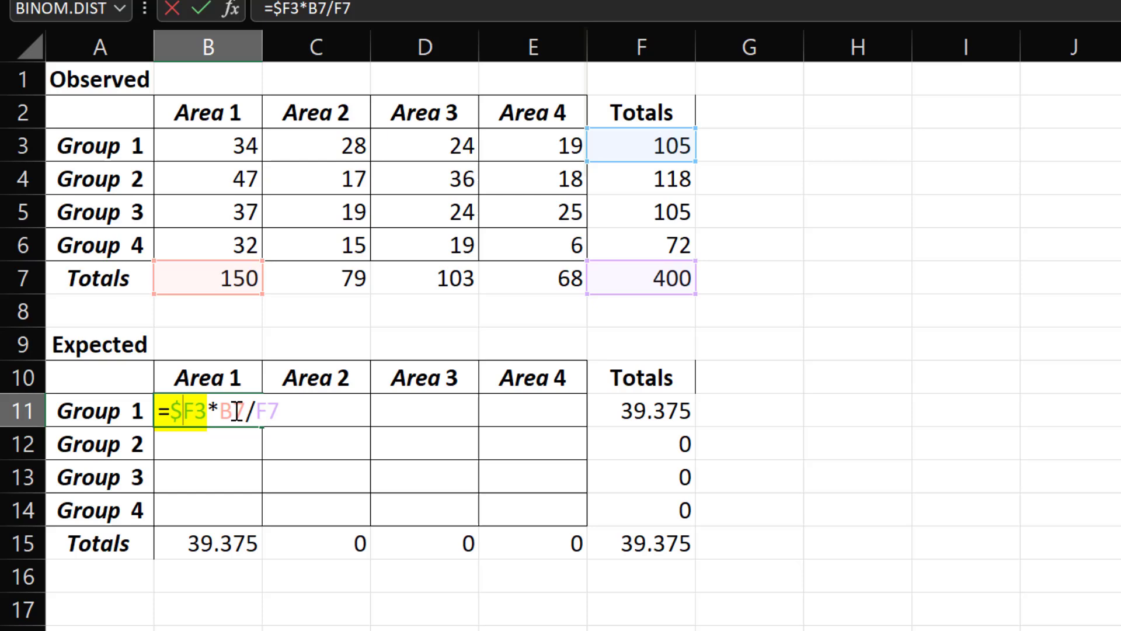
pyautogui.write('$')
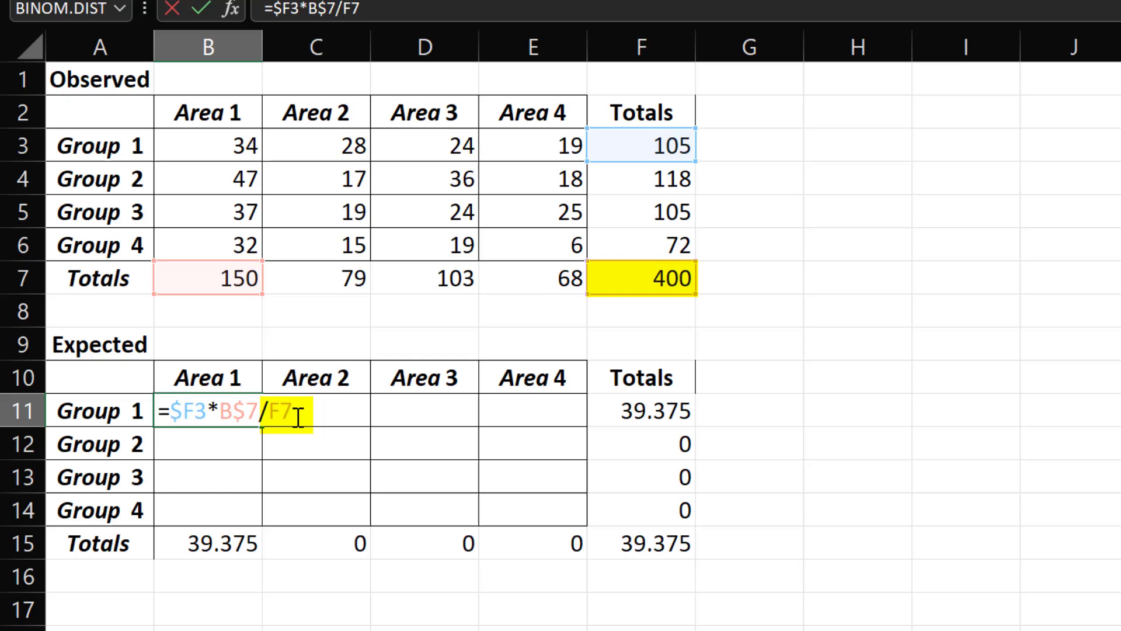
pyautogui.press('F4')
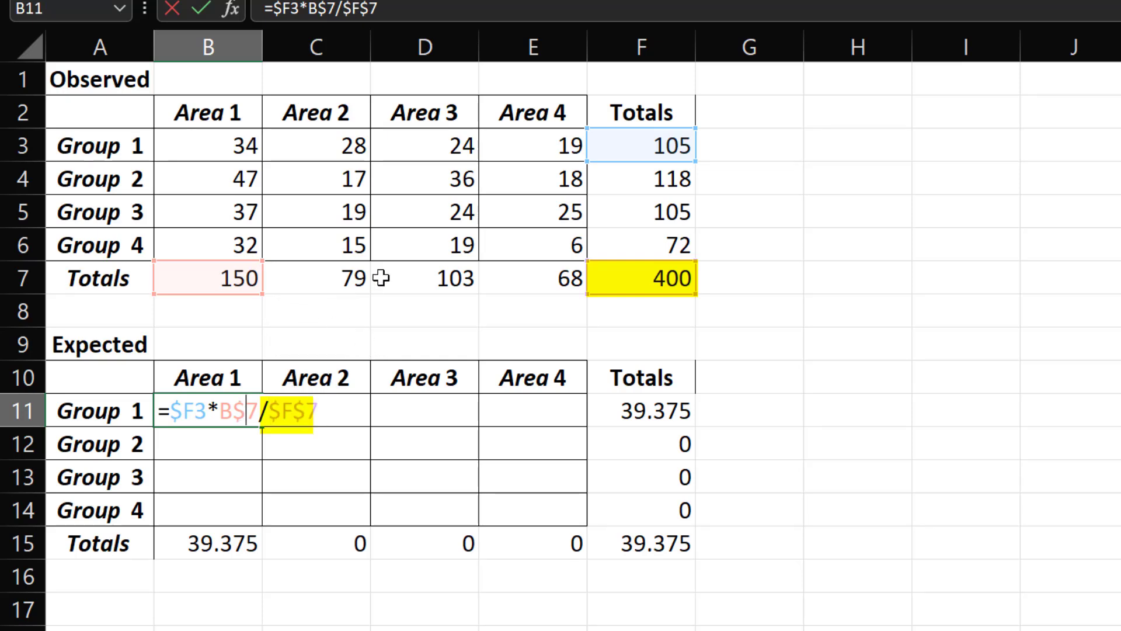
# Fill the anchored B11 formula across B11:E14 and check the Group 3, Area 4 formula.
pyautogui.hotkey('ctrl', 'Return')
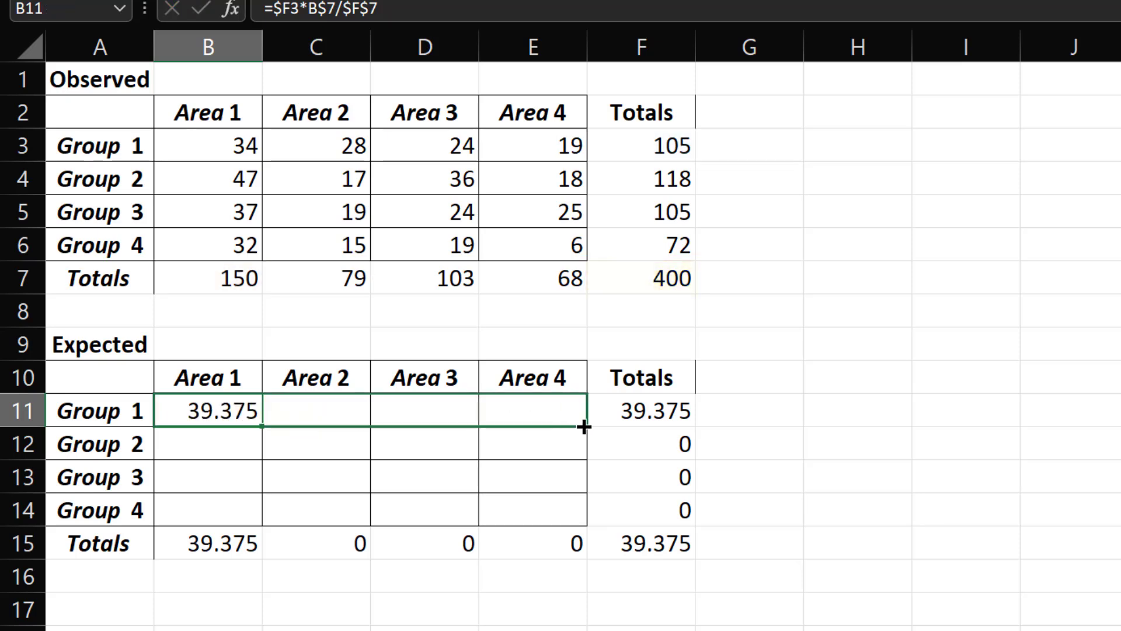
pyautogui.moveTo(262, 426)
pyautogui.mouseDown()
pyautogui.moveTo(588, 429)
pyautogui.moveTo(587, 528)
pyautogui.mouseUp()
pyautogui.doubleClick(561, 479)
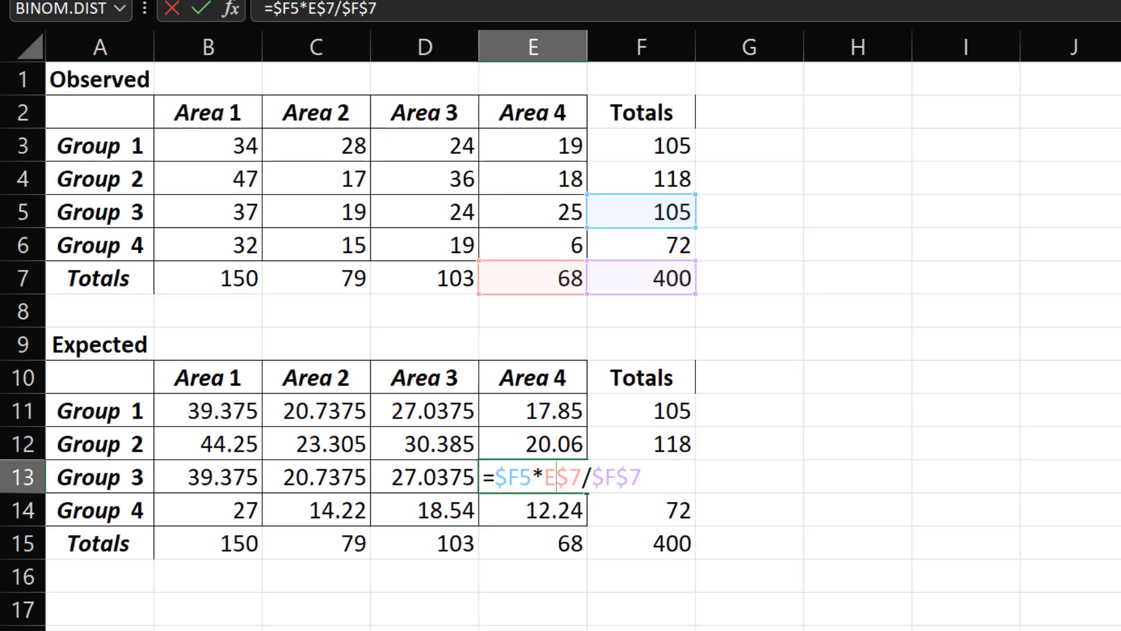
pyautogui.press('Escape')
pyautogui.click(554, 627)
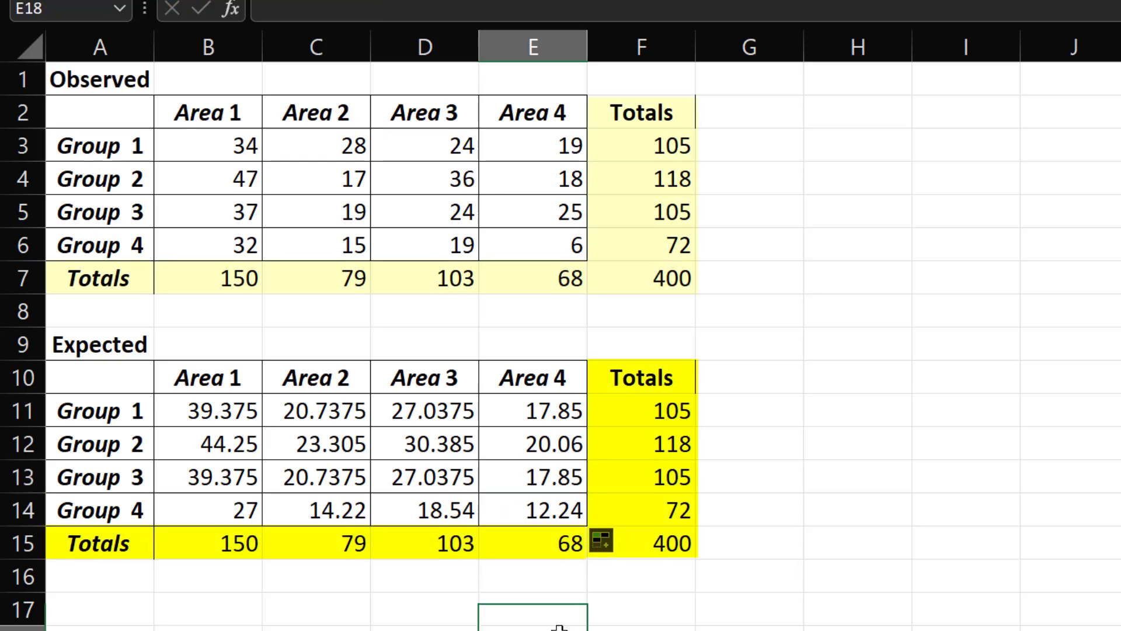
pyautogui.click(857, 575)
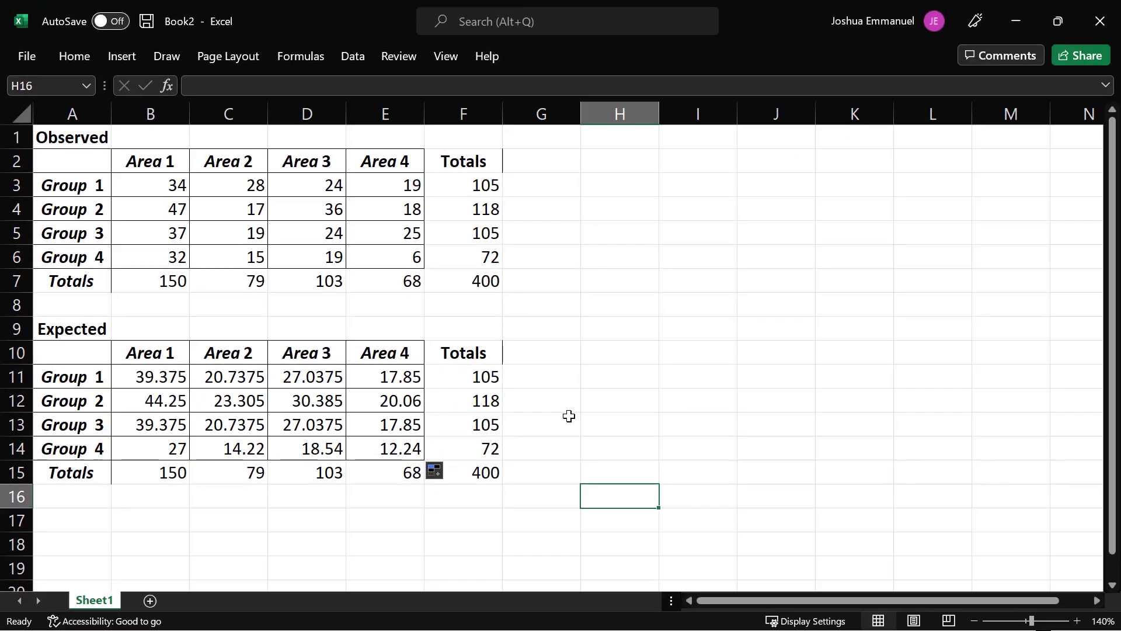
# Copy the Observed table without totals to H1 as a Calculations table and clear its counts.
pyautogui.moveTo(407, 256); pyautogui.dragTo(24, 149)
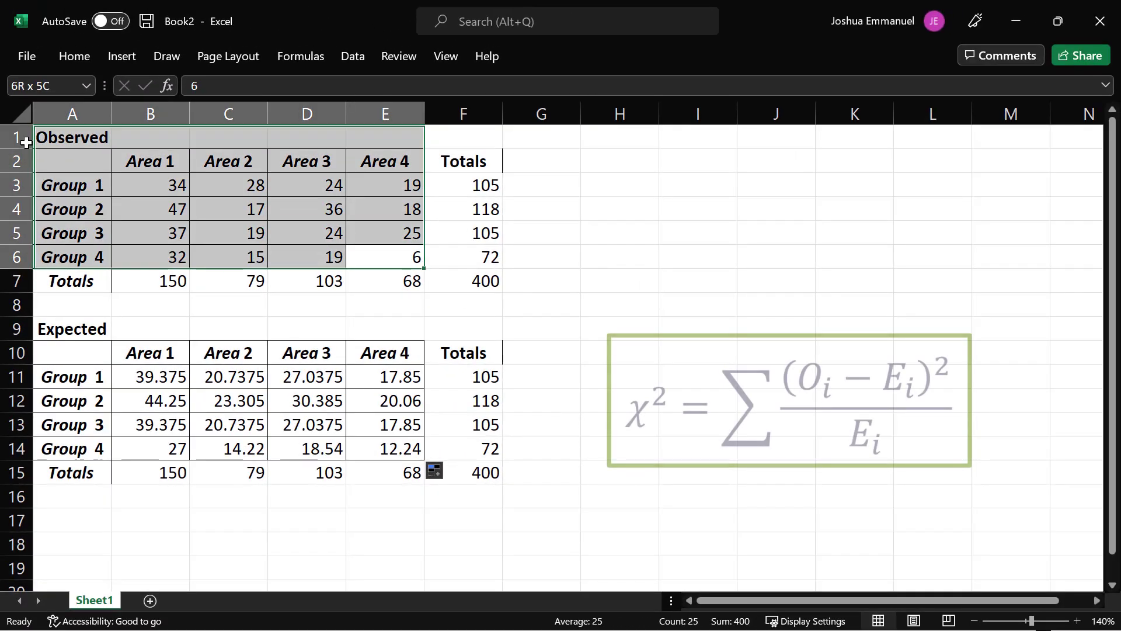
pyautogui.hotkey('ctrl', 'c')
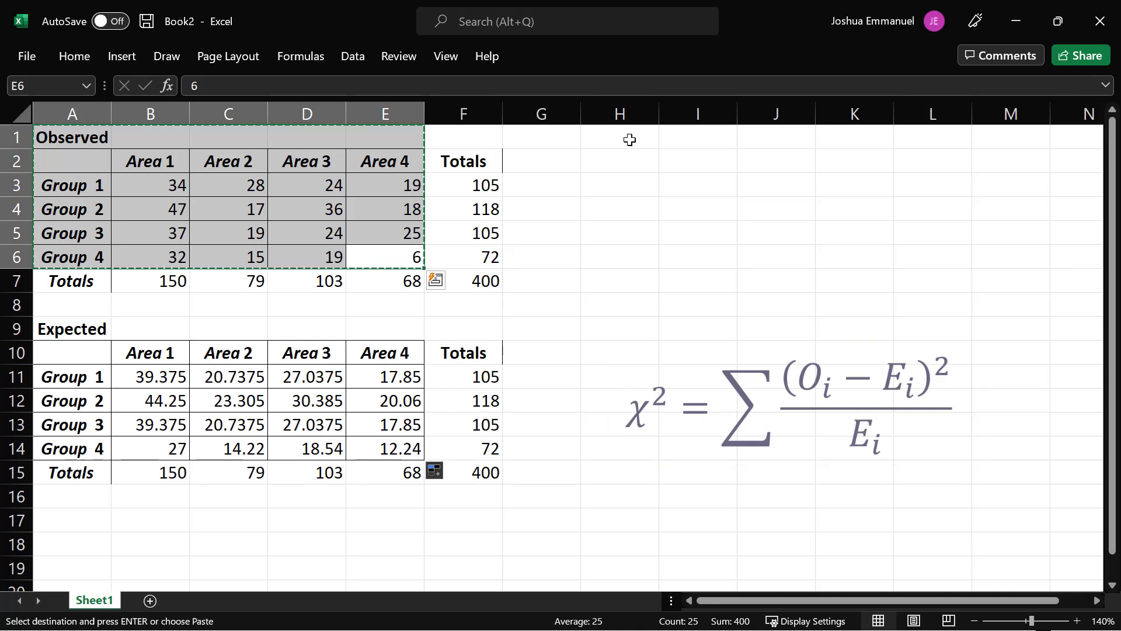
pyautogui.click(629, 139)
pyautogui.hotkey('ctrl', 'v')
pyautogui.click(632, 139)
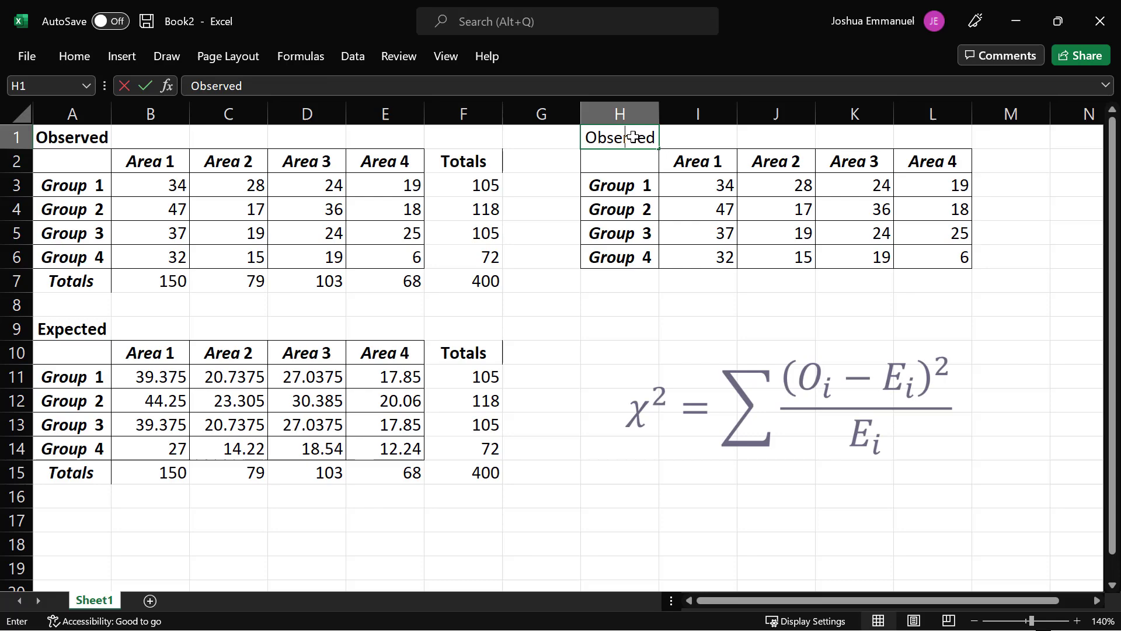
pyautogui.write('Calculatio')
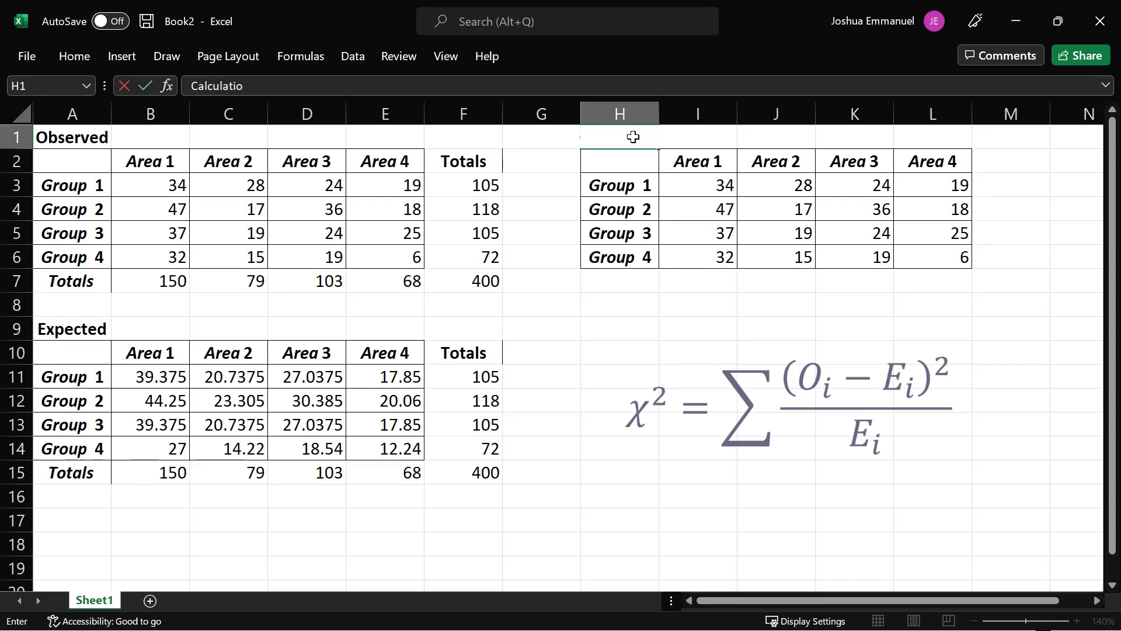
pyautogui.write('ns')
pyautogui.moveTo(692, 184); pyautogui.dragTo(928, 260)
pyautogui.press('Delete')
# Enter =(B3-B11)^2/B11 in I3 and fill it across to L3.
pyautogui.click(701, 182)
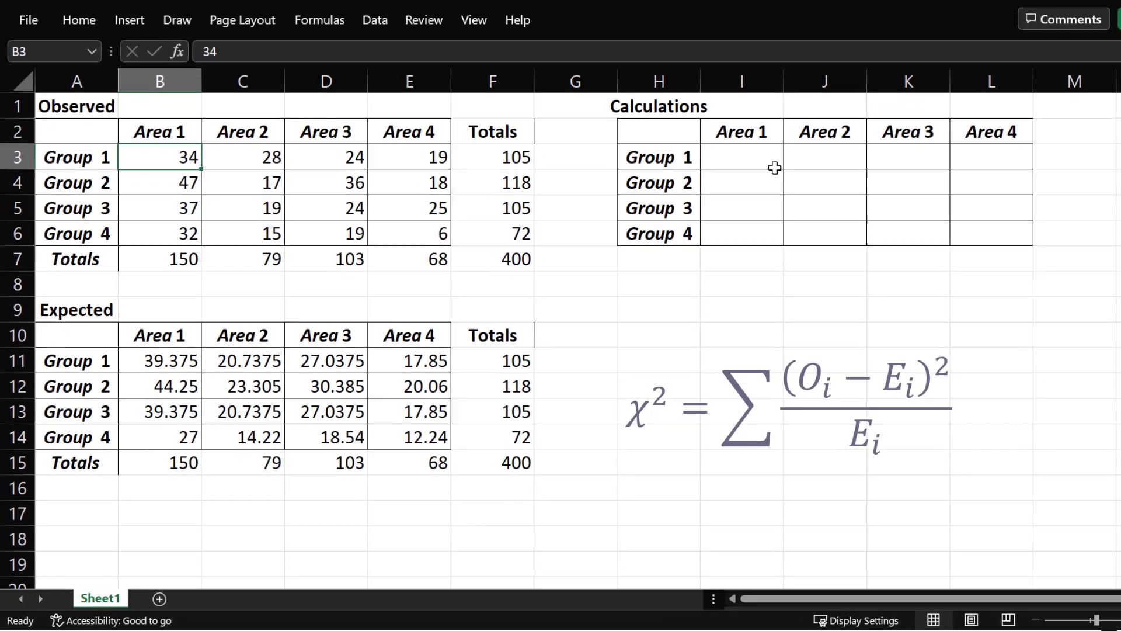
pyautogui.write('=(')
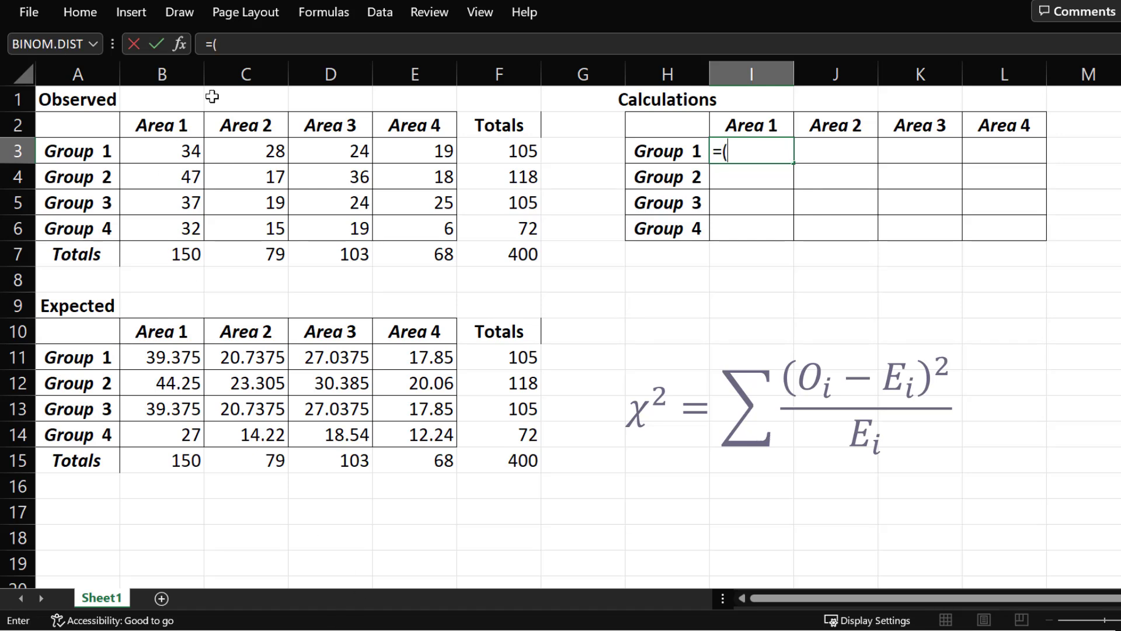
pyautogui.click(169, 151)
pyautogui.write('-')
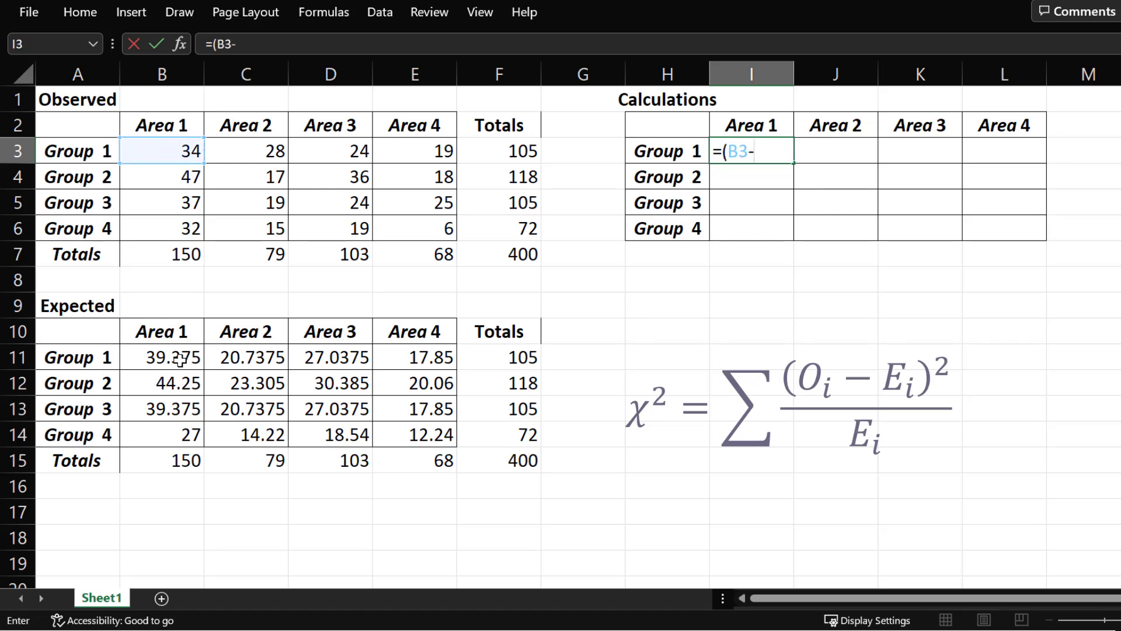
pyautogui.click(178, 358)
pyautogui.write(')^2/')
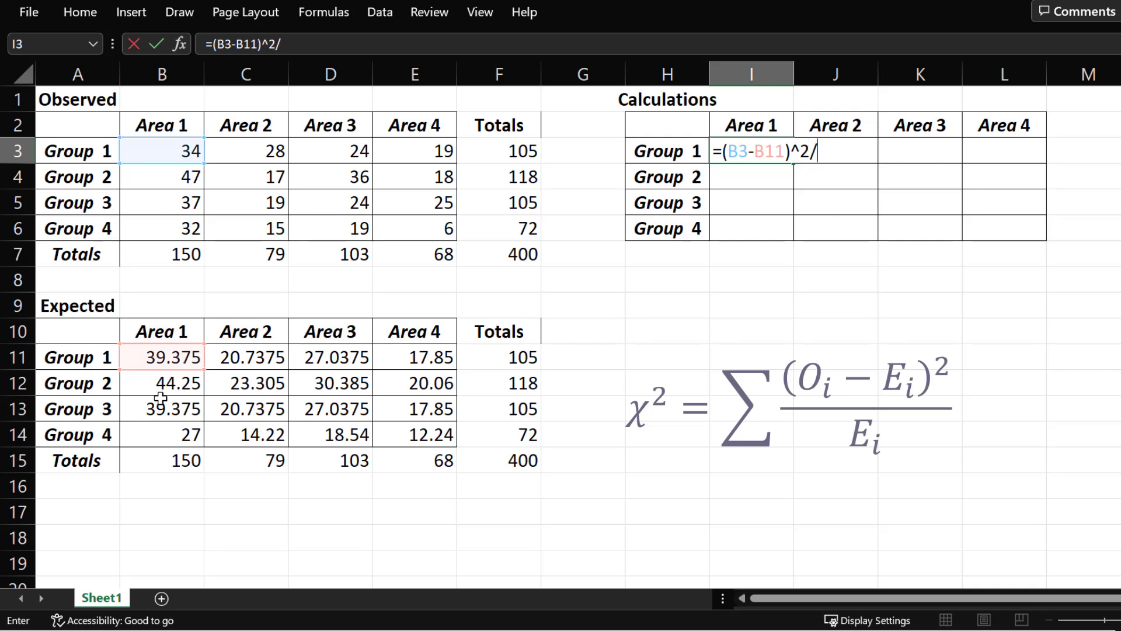
pyautogui.click(179, 358)
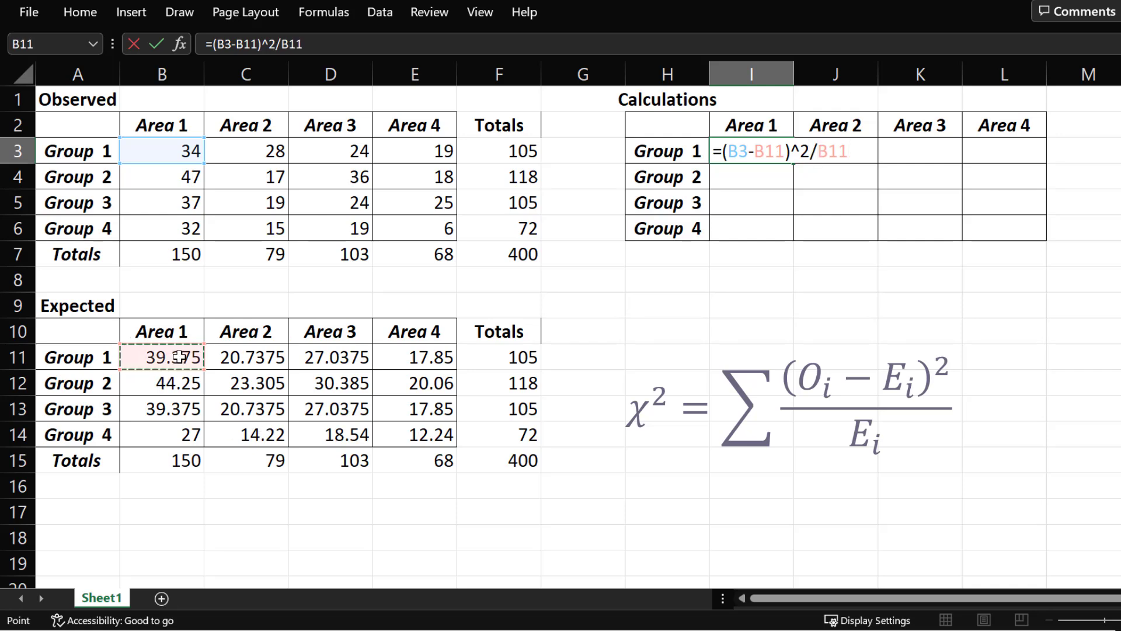
pyautogui.press('Return')
pyautogui.click(752, 151)
pyautogui.moveTo(793, 164)
pyautogui.mouseDown()
pyautogui.moveTo(1057, 175)
pyautogui.moveTo(1056, 239)
pyautogui.mouseUp()
# Fill the contributions down to row 6 and total them as Chisq.obs = 14.4737 in M7.
pyautogui.click(1004, 254)
pyautogui.write('Chisq.ob')
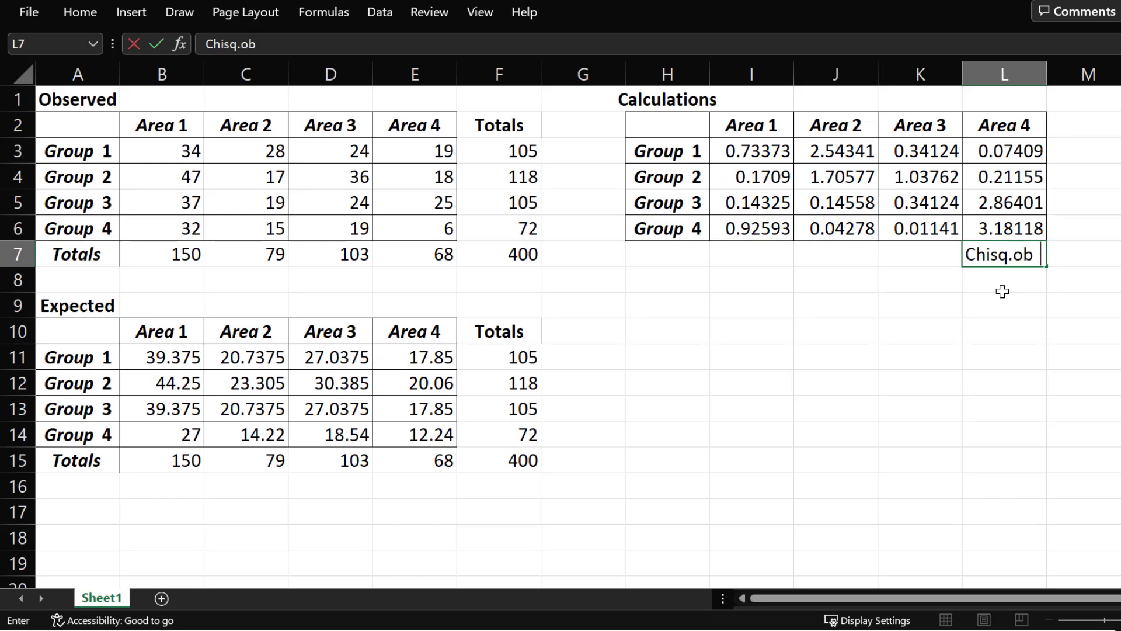
pyautogui.write('s')
pyautogui.press('Tab')
pyautogui.write('=SUM(')
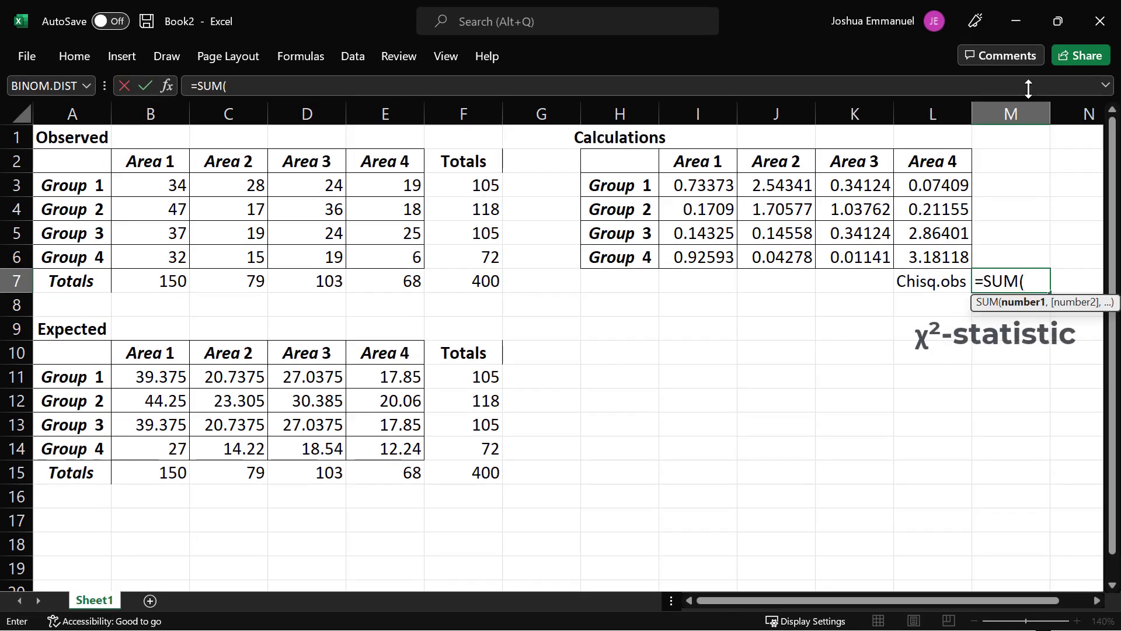
pyautogui.moveTo(933, 257); pyautogui.dragTo(706, 186)
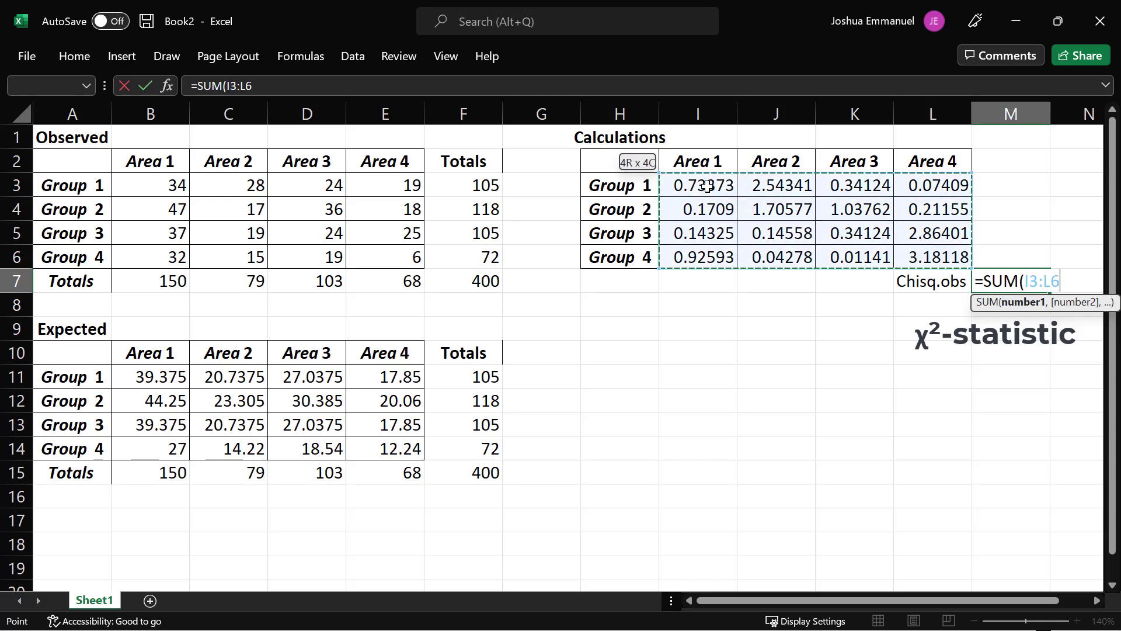
pyautogui.press('Return')
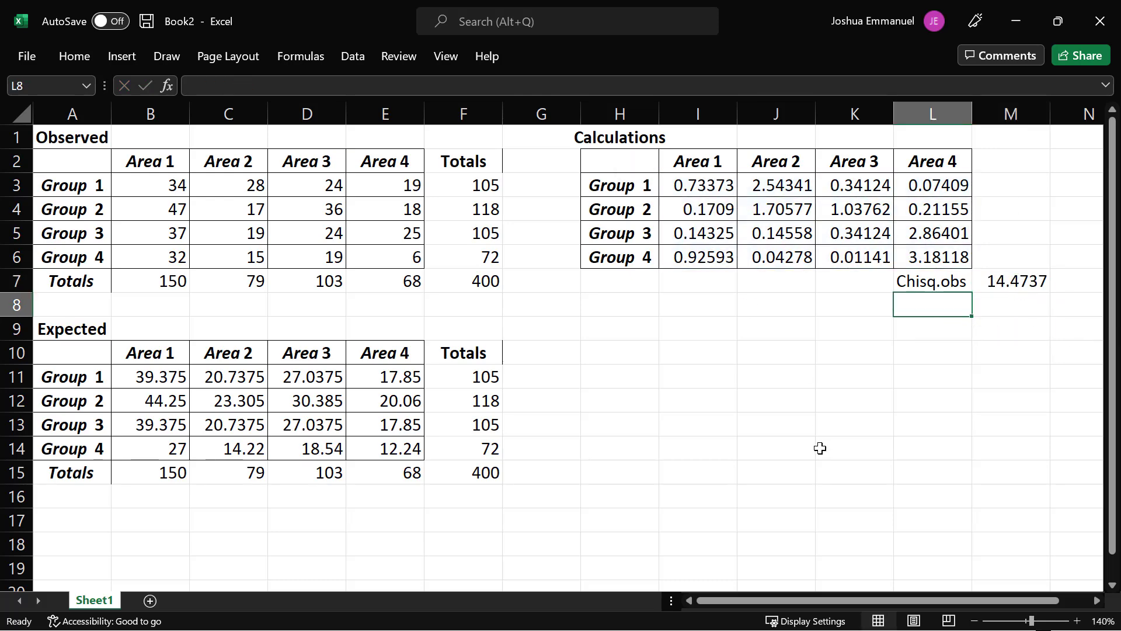
# Add a 'rows' label in H8 and begin =COUNT(I3:I6) in I8.
pyautogui.click(614, 304)
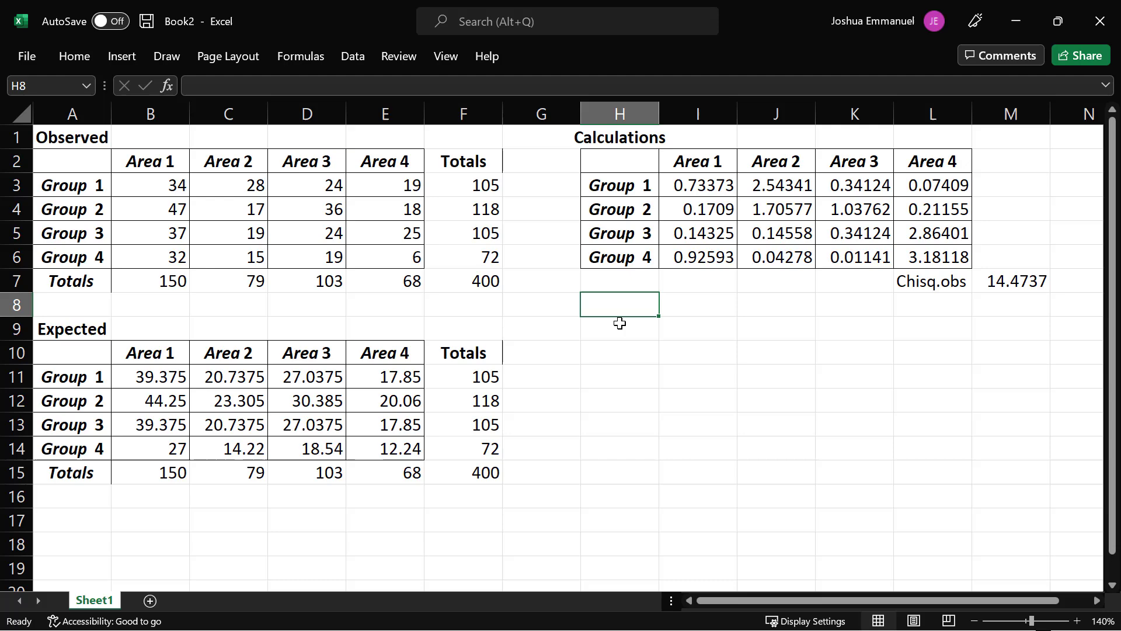
pyautogui.write('rows')
pyautogui.press('Tab')
pyautogui.write('=count(')
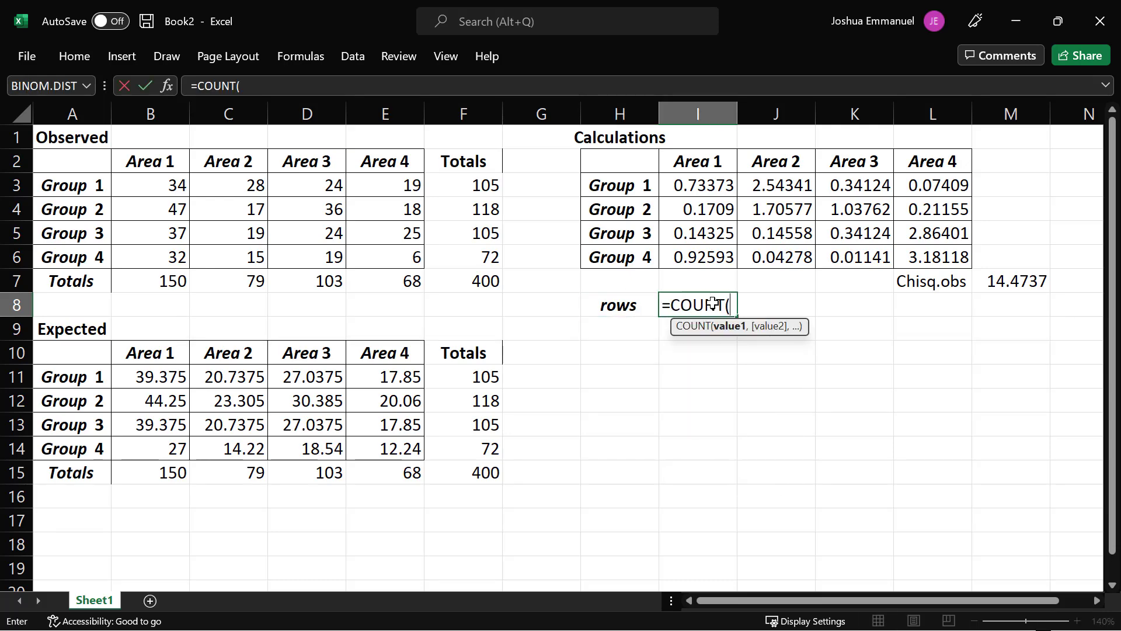
pyautogui.moveTo(698, 256); pyautogui.dragTo(700, 190)
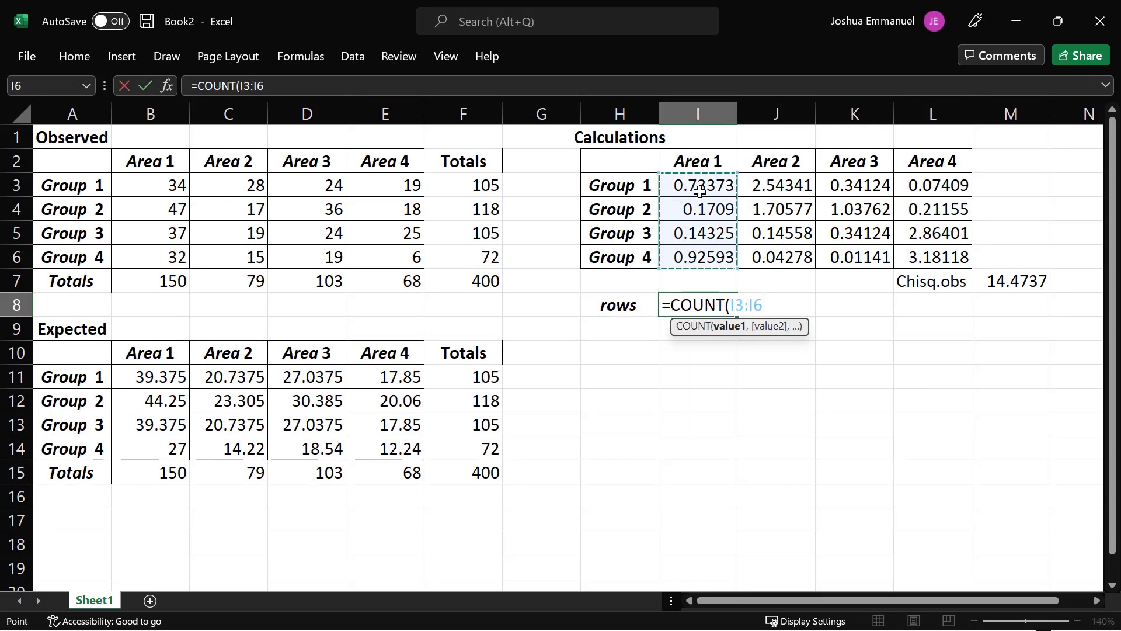
# Confirm the rows count of 4 and add a columns count =COUNT(I3:L3), also 4.
pyautogui.press('Return')
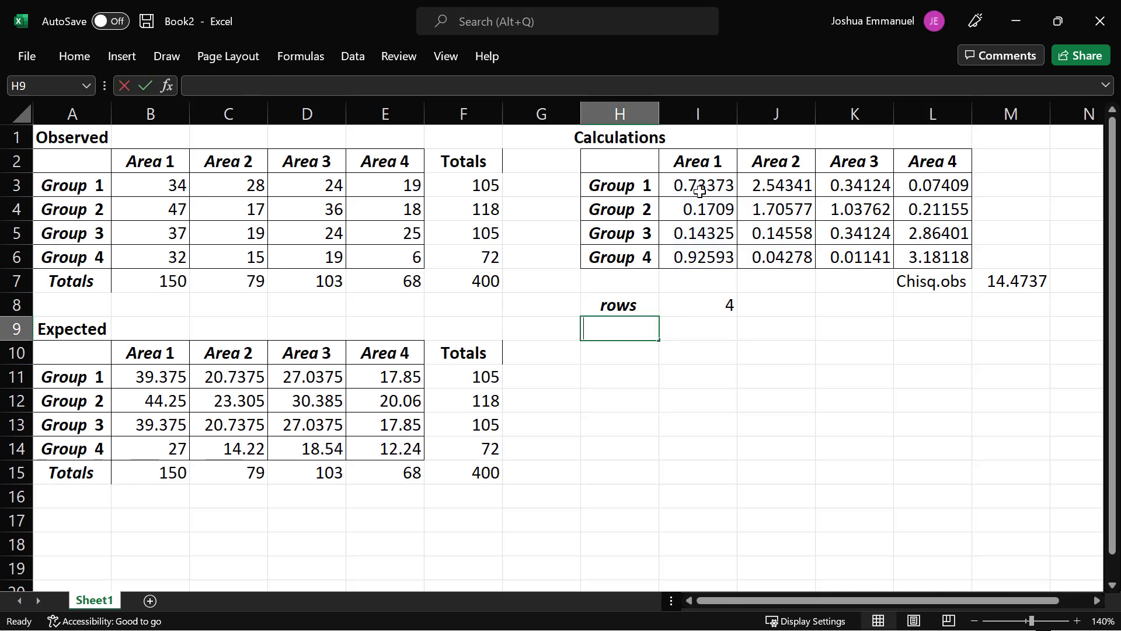
pyautogui.write('columns')
pyautogui.press('Tab')
pyautogui.write('=COUNT(')
pyautogui.click(699, 190)
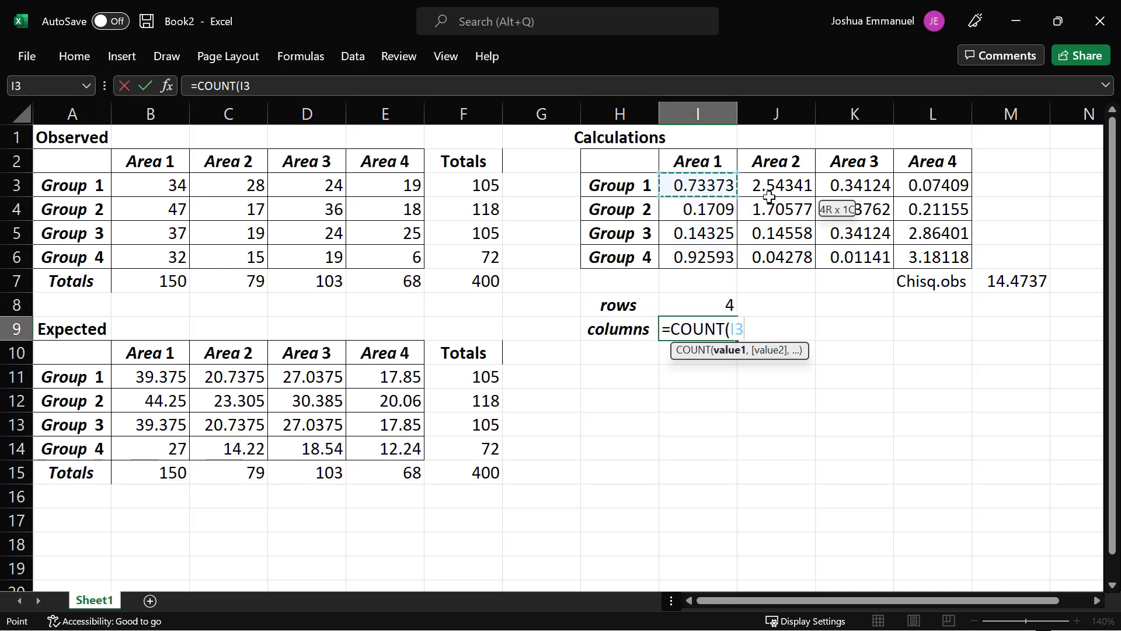
pyautogui.moveTo(770, 196); pyautogui.dragTo(961, 168)
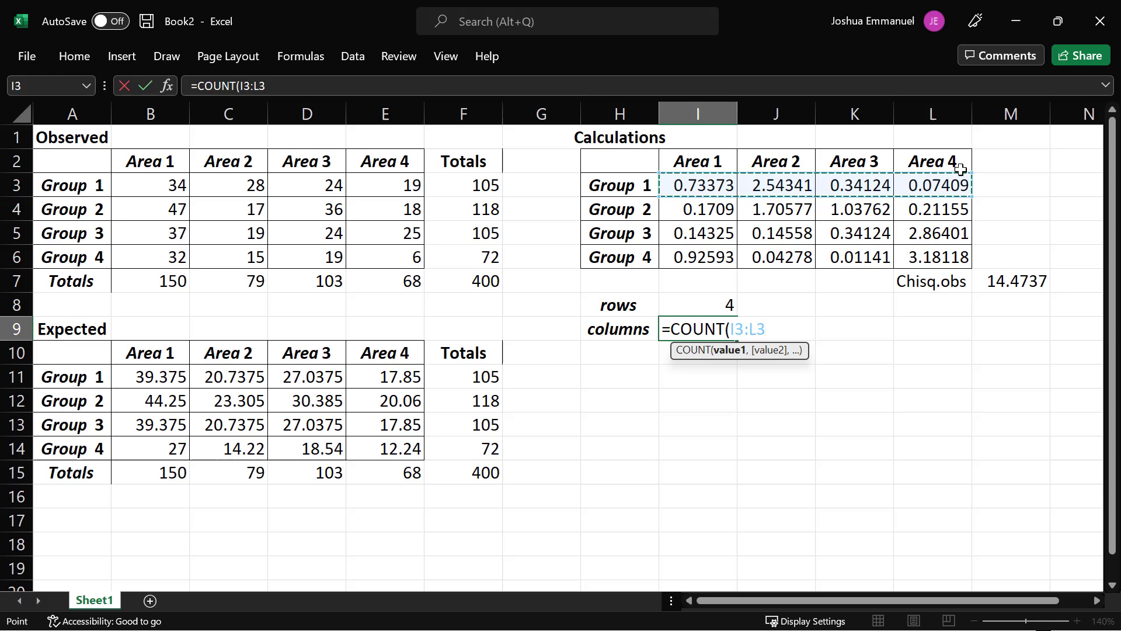
pyautogui.press('Return')
pyautogui.write('df')
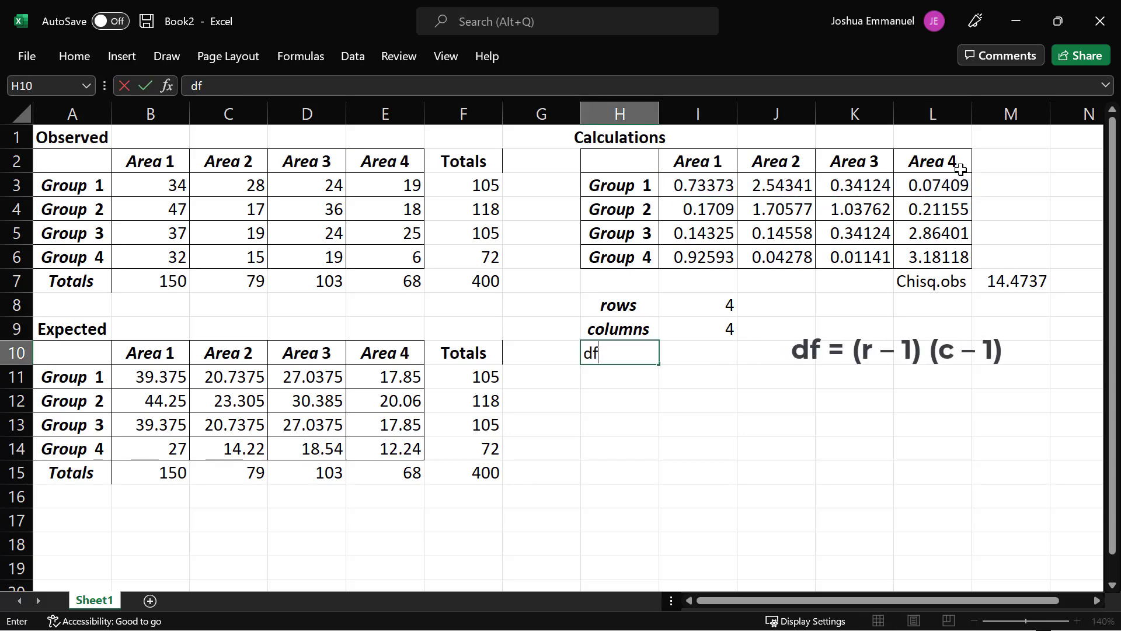
# Add df =(I8-1)*(I9-1) giving 9, and alpha 0.05 in I11.
pyautogui.press('Tab')
pyautogui.write('=(')
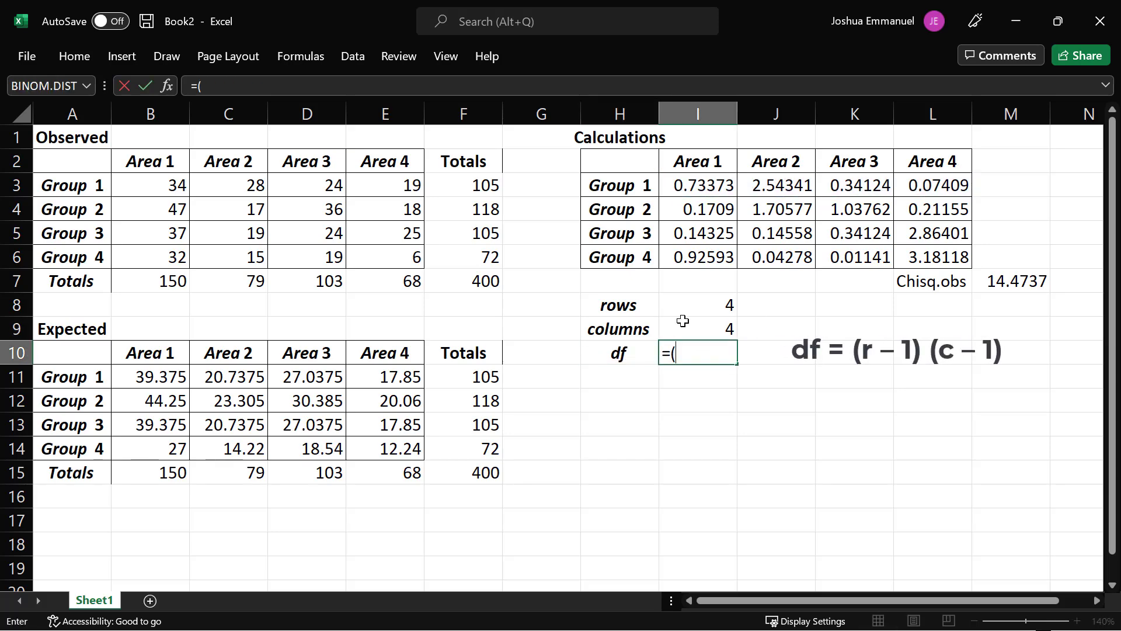
pyautogui.click(690, 302)
pyautogui.write('-1)*(')
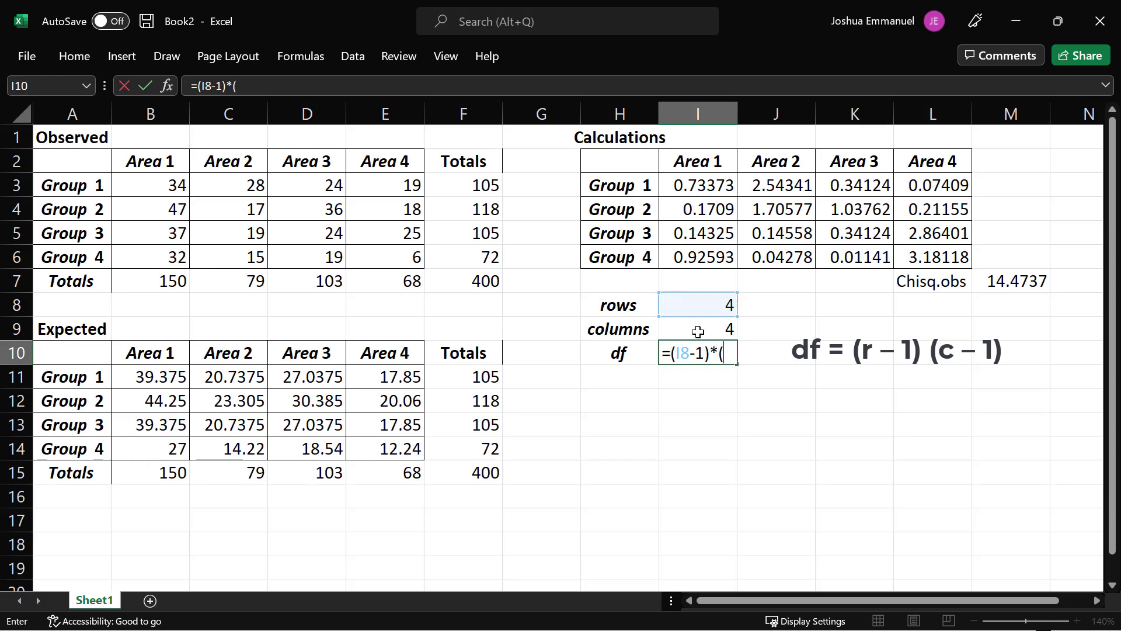
pyautogui.click(700, 330)
pyautogui.write('-1)')
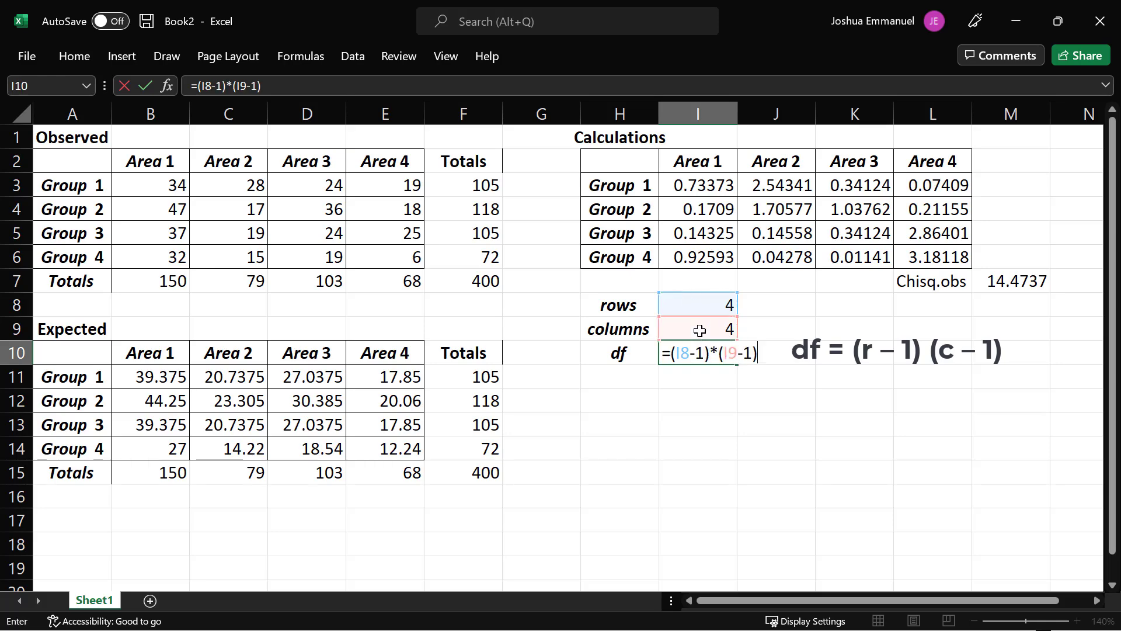
pyautogui.press('Return')
pyautogui.press('Left')
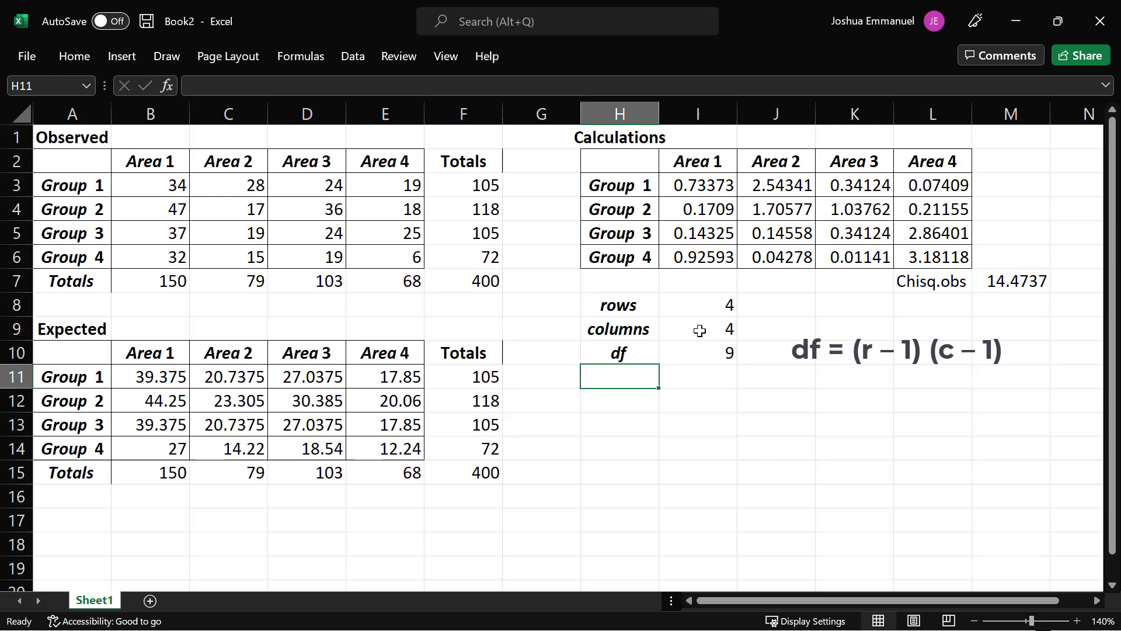
pyautogui.write('alpha')
pyautogui.press('Tab')
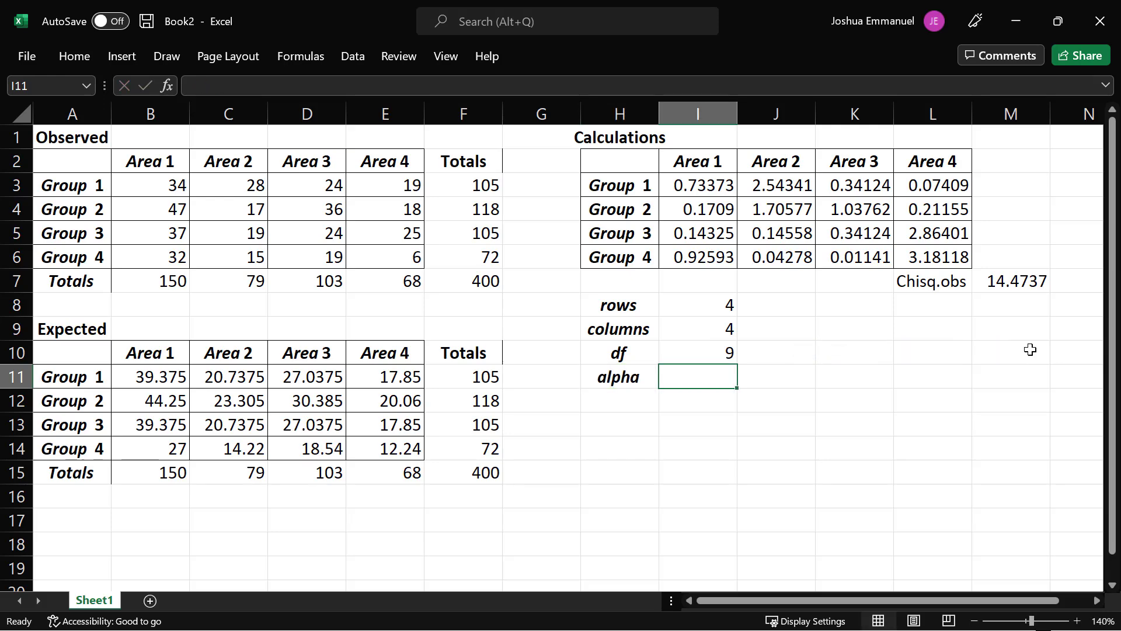
pyautogui.write('0.05')
pyautogui.press('Return')
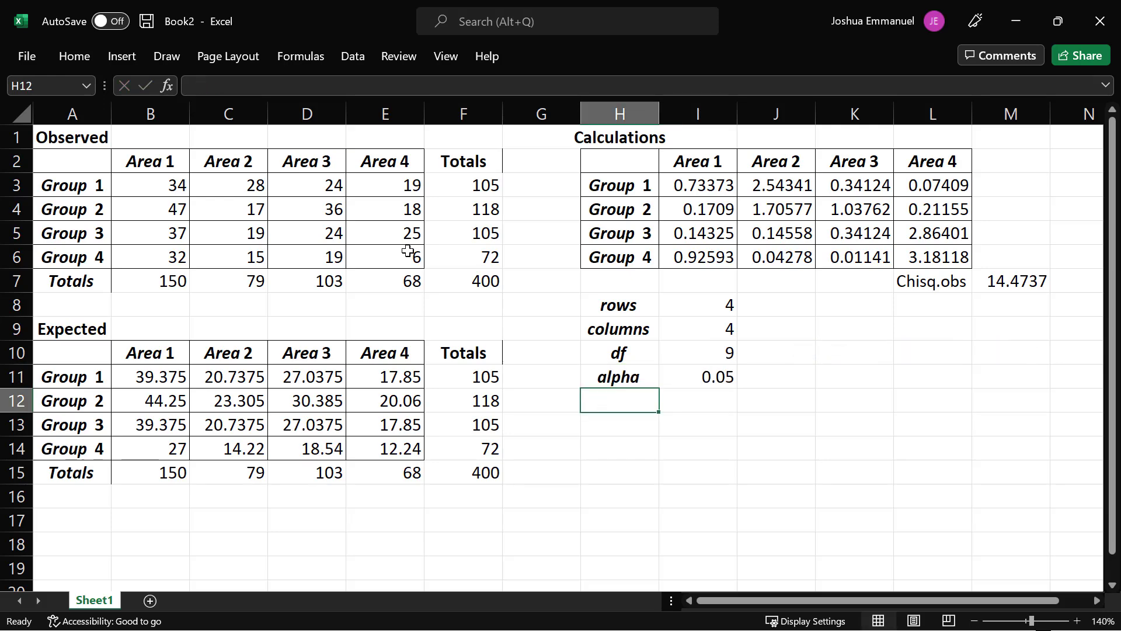
# Fill the observed counts B3:E6 and the alpha cell I11 with yellow.
pyautogui.moveTo(408, 252); pyautogui.dragTo(170, 183)
pyautogui.rightClick(171, 183)
pyautogui.click(260, 96)
pyautogui.click(292, 265)
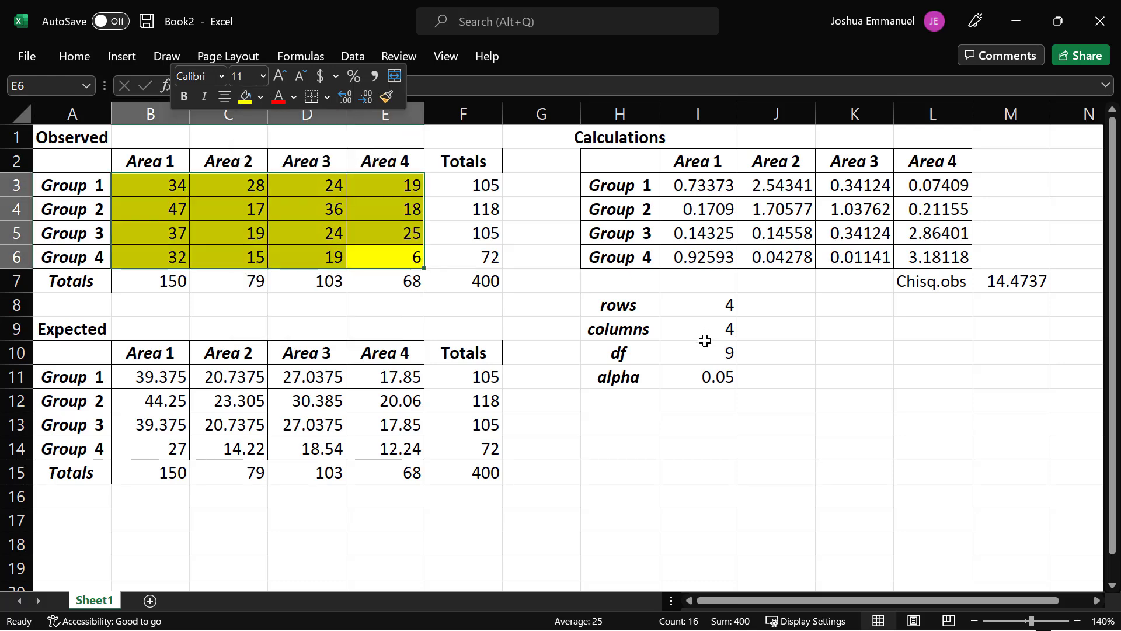
pyautogui.click(719, 377)
pyautogui.rightClick(718, 376)
pyautogui.click(792, 97)
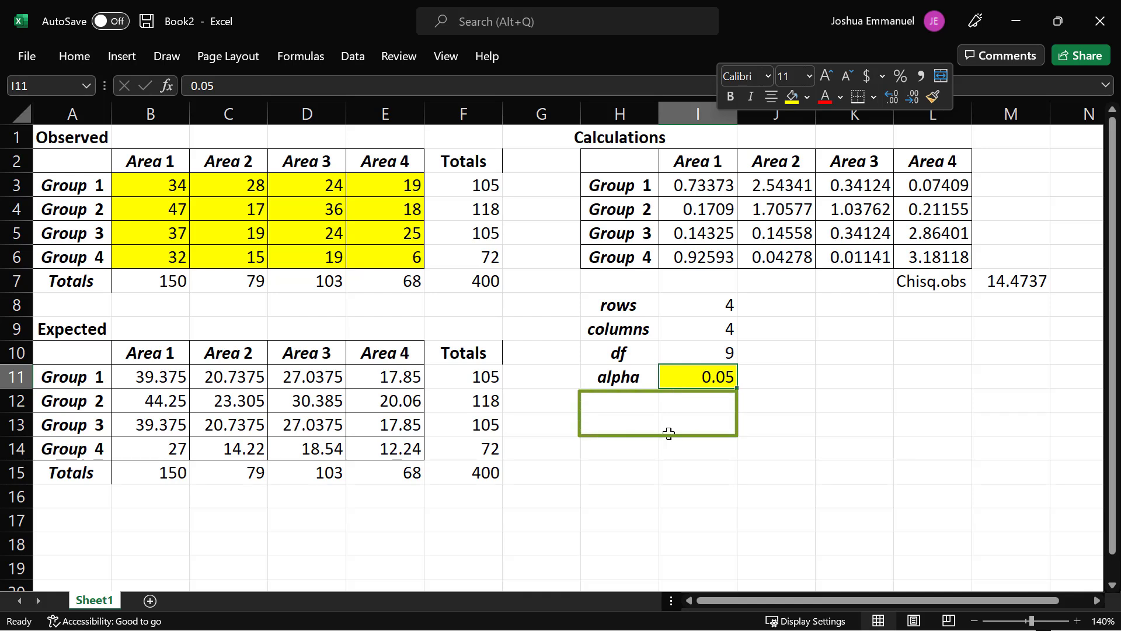
# Add chisq.crit in H14 with =CHISQ.INV.RT(I11,I10), giving 16.919.
pyautogui.press('Down')
pyautogui.press('Down')
pyautogui.press('Down')
pyautogui.press('Left')
pyautogui.write('chisq.')
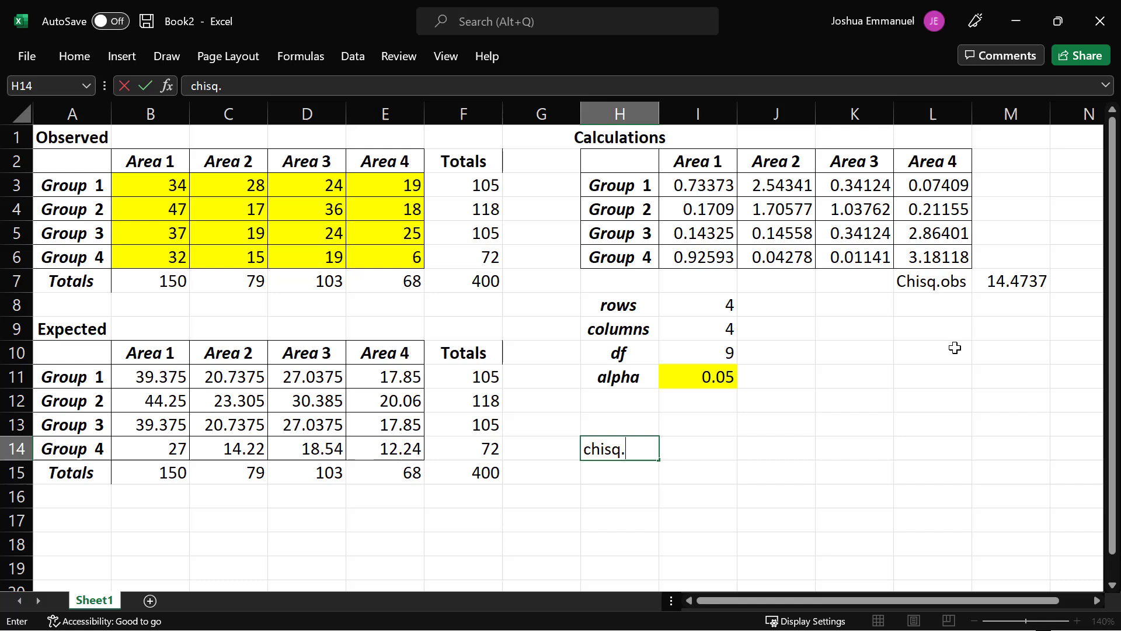
pyautogui.write('crit')
pyautogui.press('Tab')
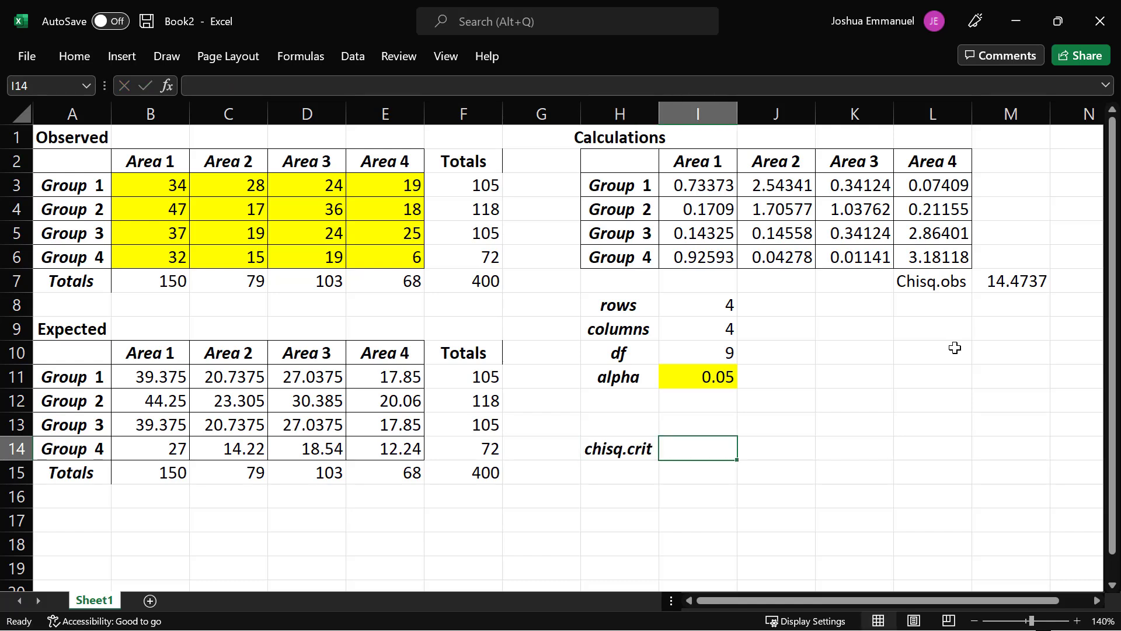
pyautogui.write('=chi')
pyautogui.click(702, 517)
pyautogui.doubleClick(701, 517)
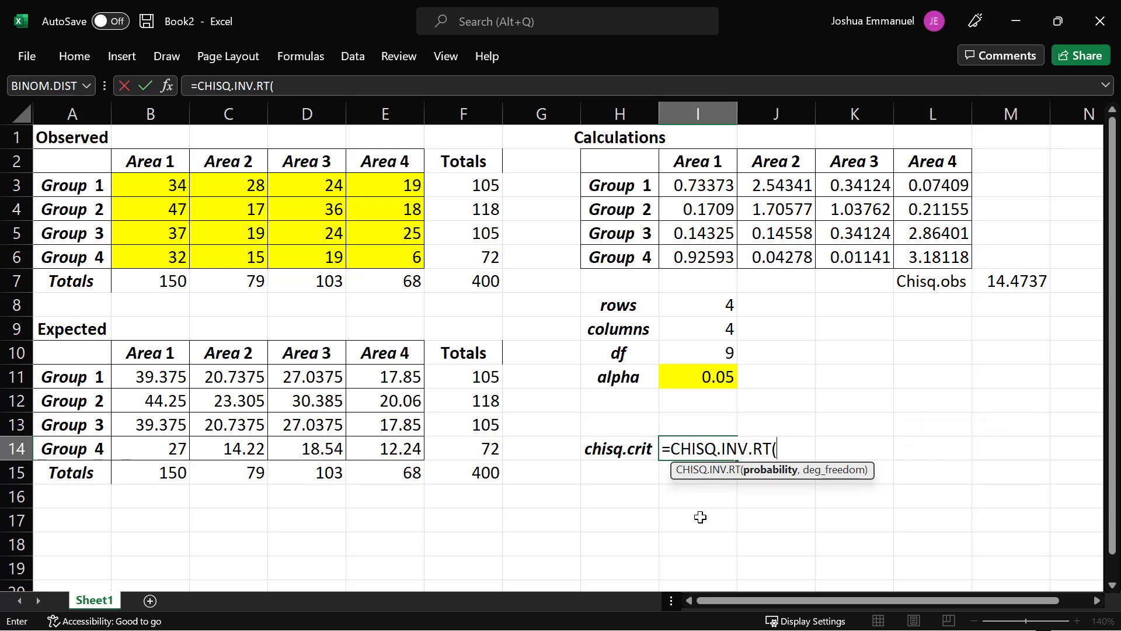
pyautogui.click(676, 377)
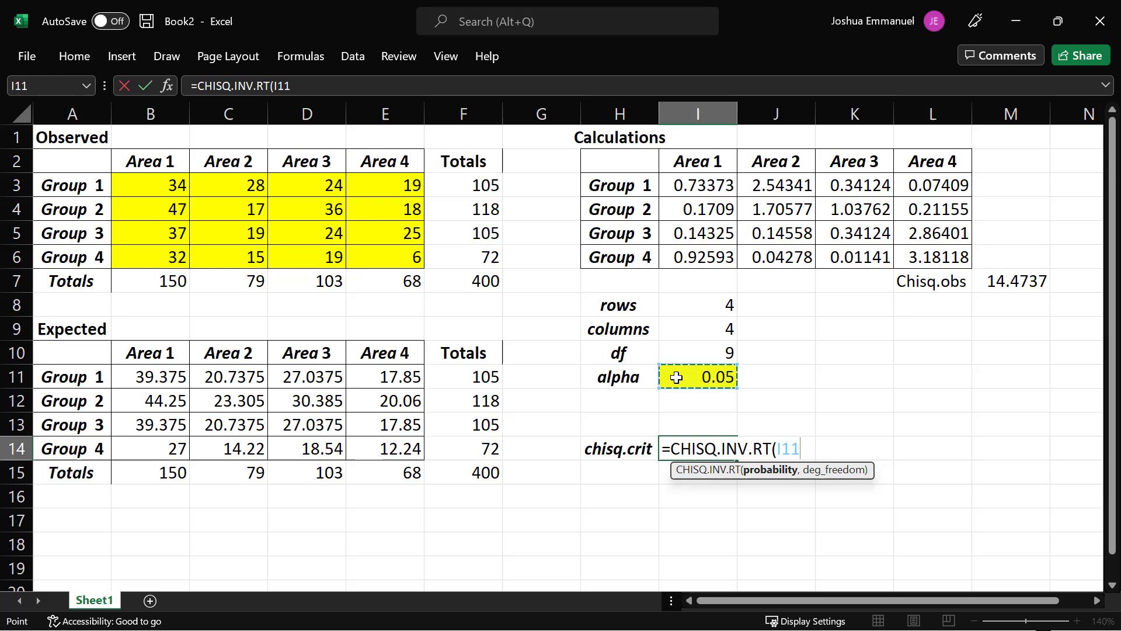
pyautogui.write(',')
pyautogui.click(702, 351)
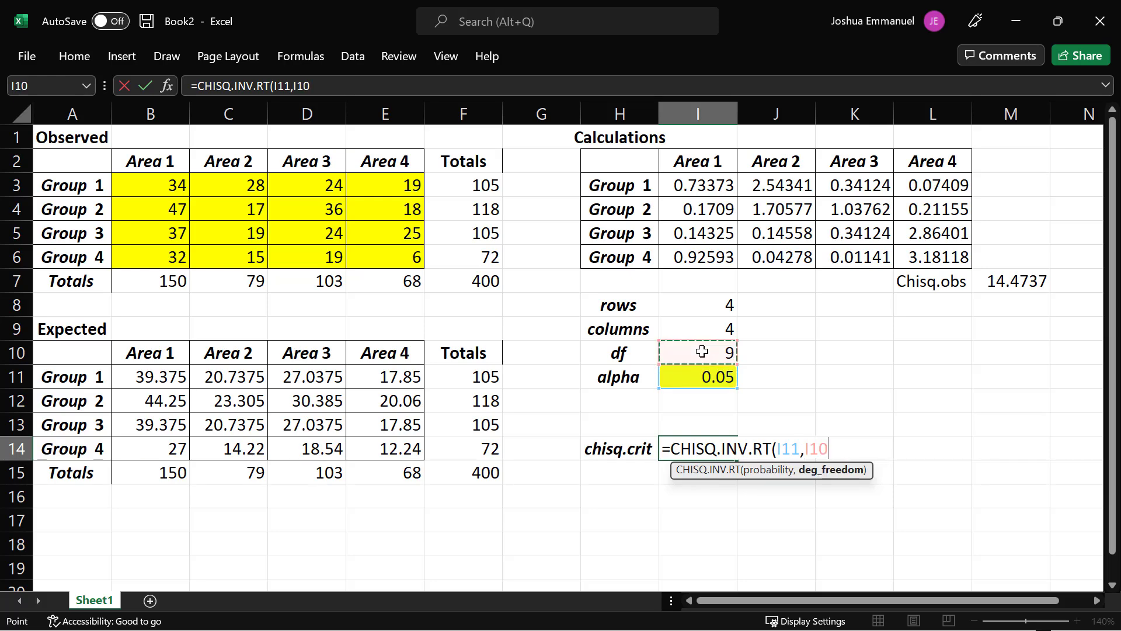
pyautogui.press('Return')
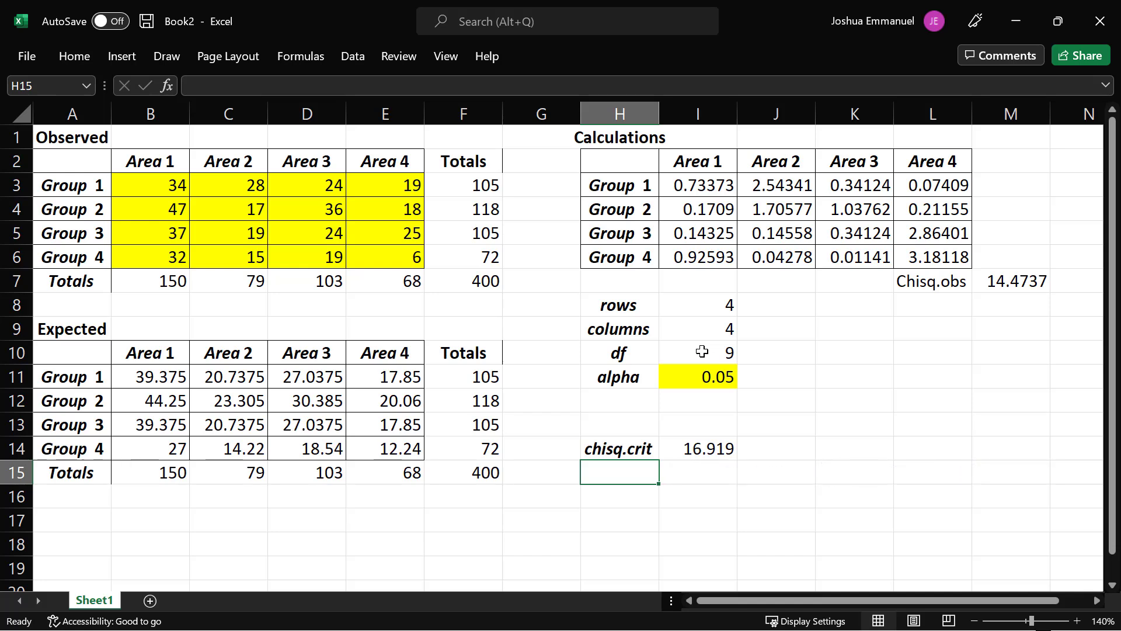
pyautogui.write('cshisq.obs')
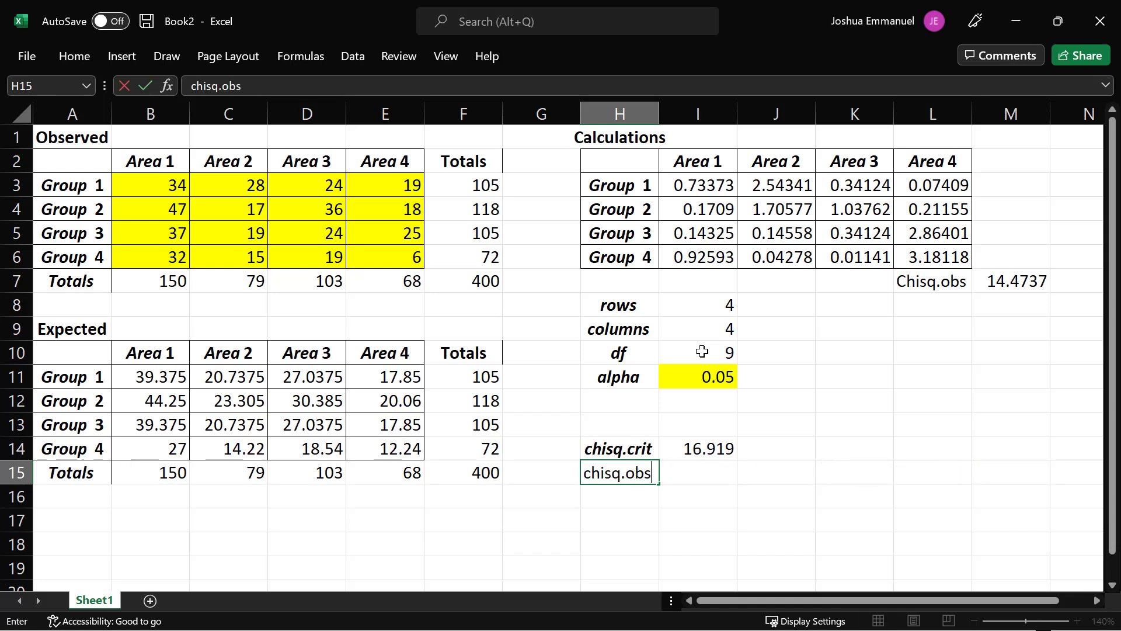
# Add chisq.obs in H15 as a link to M7, showing 14.4737.
pyautogui.press('Tab')
pyautogui.write('=')
pyautogui.click(1030, 281)
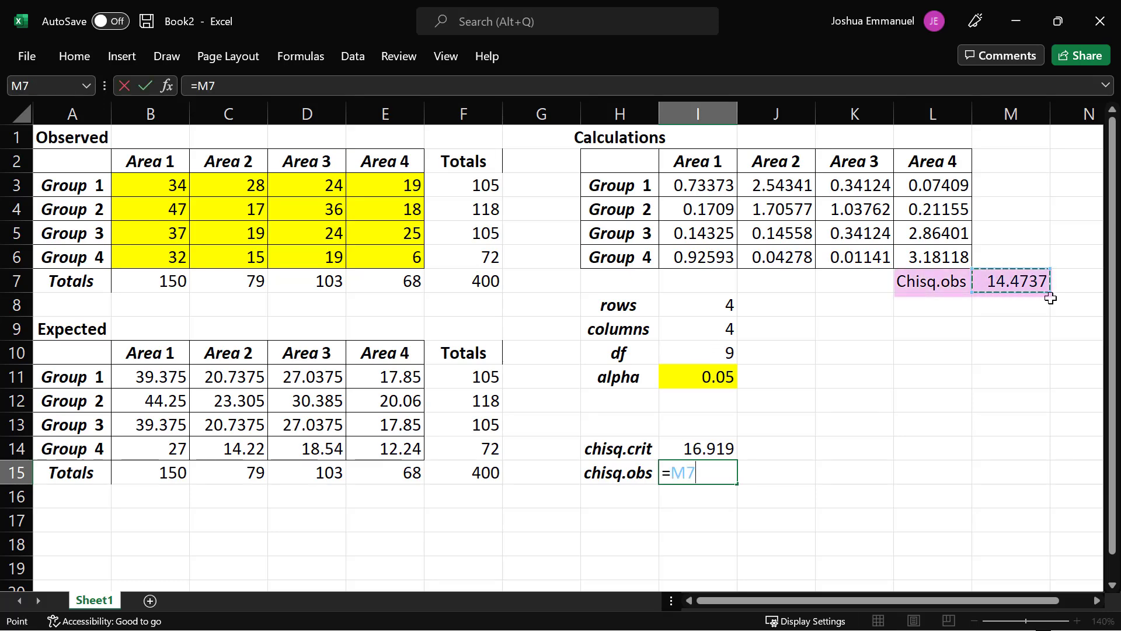
pyautogui.press('Return')
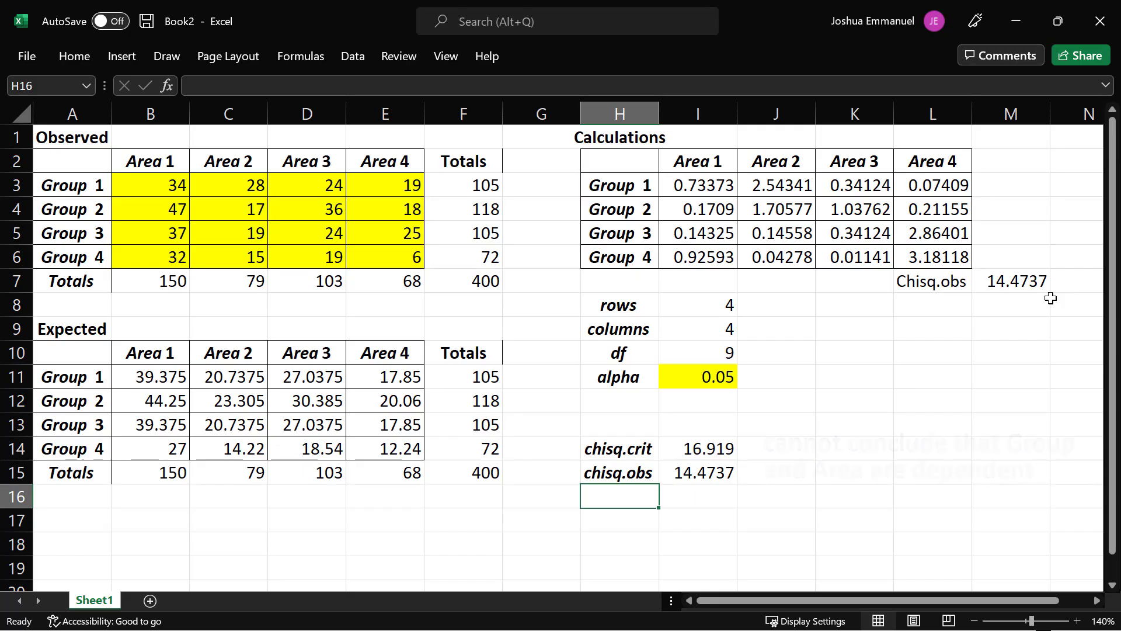
pyautogui.write('p-value')
# Label H16 p-value and enter =CHISQ.DIST.RT(I15,I10) in I16, giving 0.10644.
pyautogui.press('Tab')
pyautogui.write('=chi')
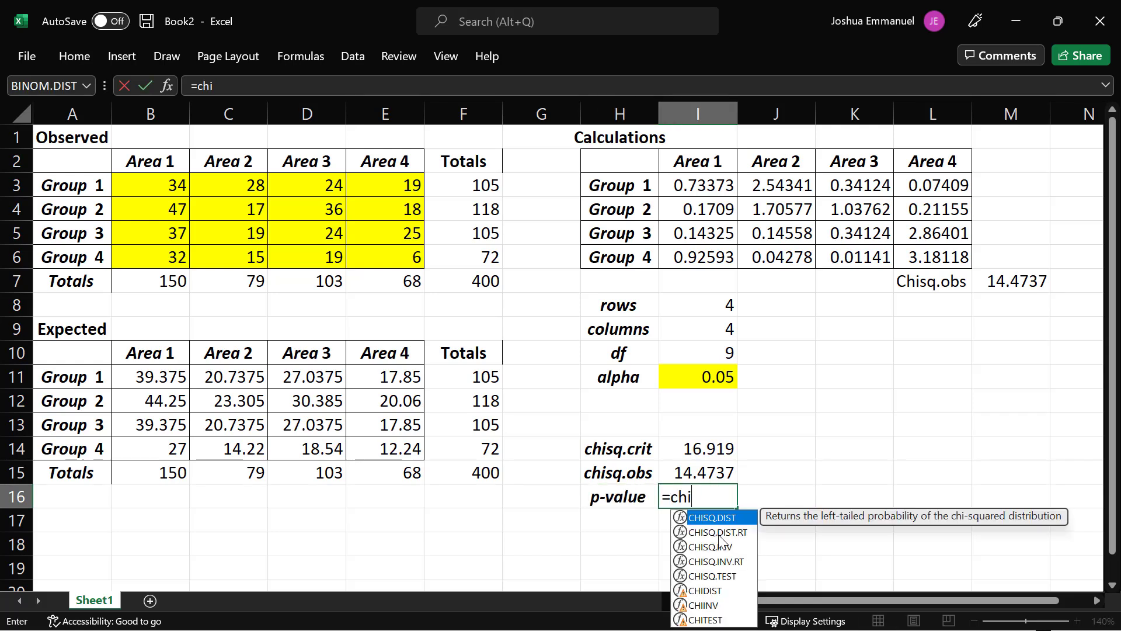
pyautogui.press('Down')
pyautogui.press('Tab')
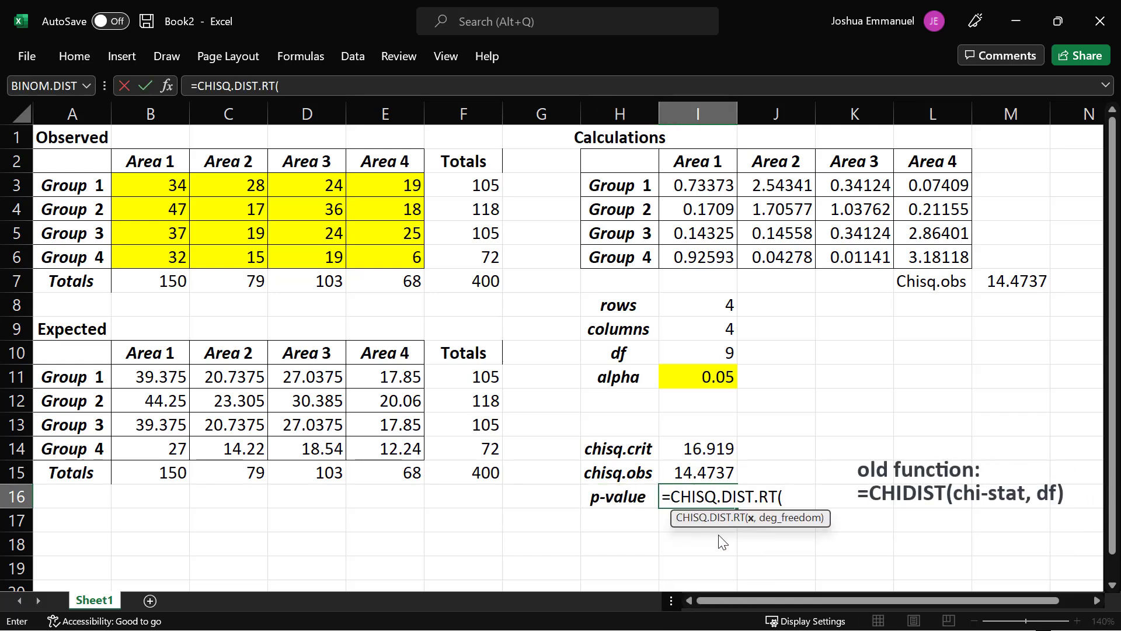
pyautogui.click(698, 470)
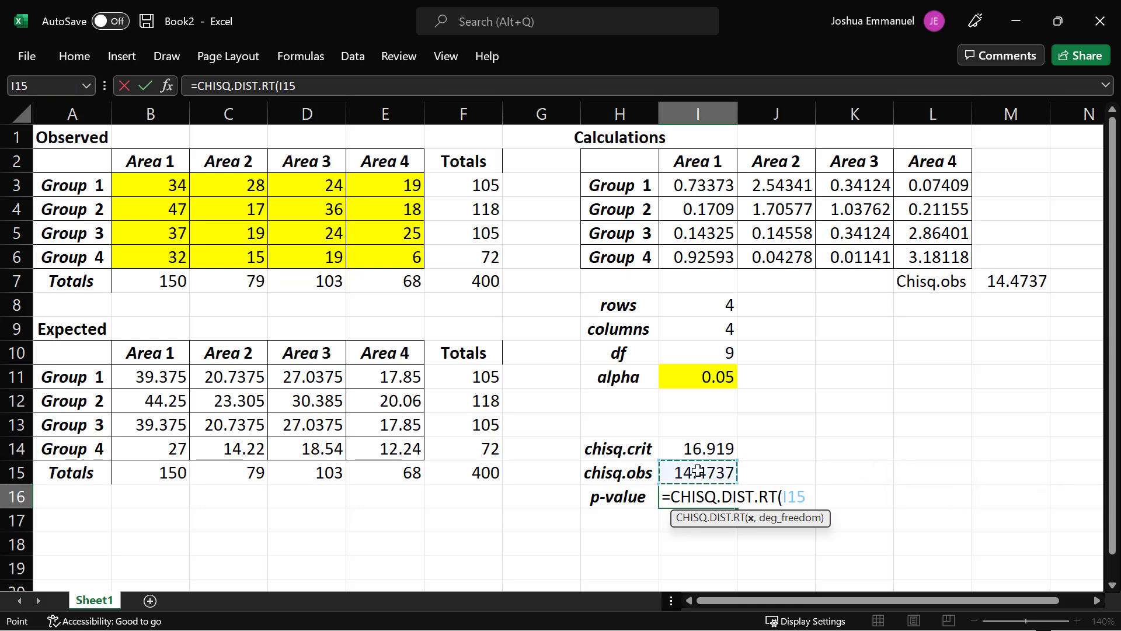
pyautogui.write(',')
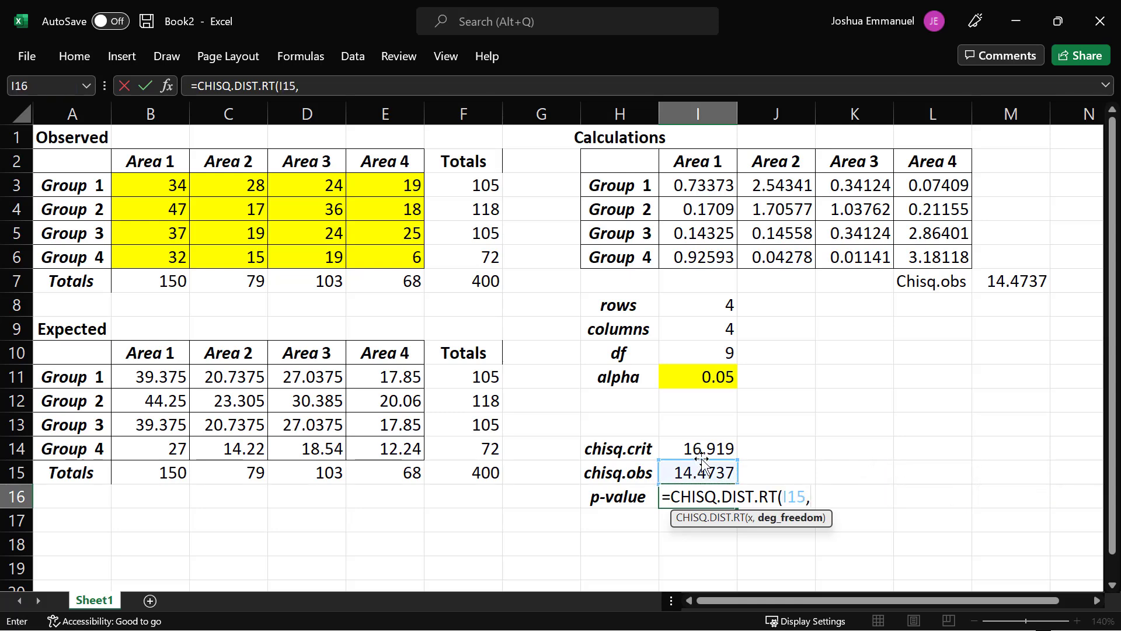
pyautogui.click(730, 352)
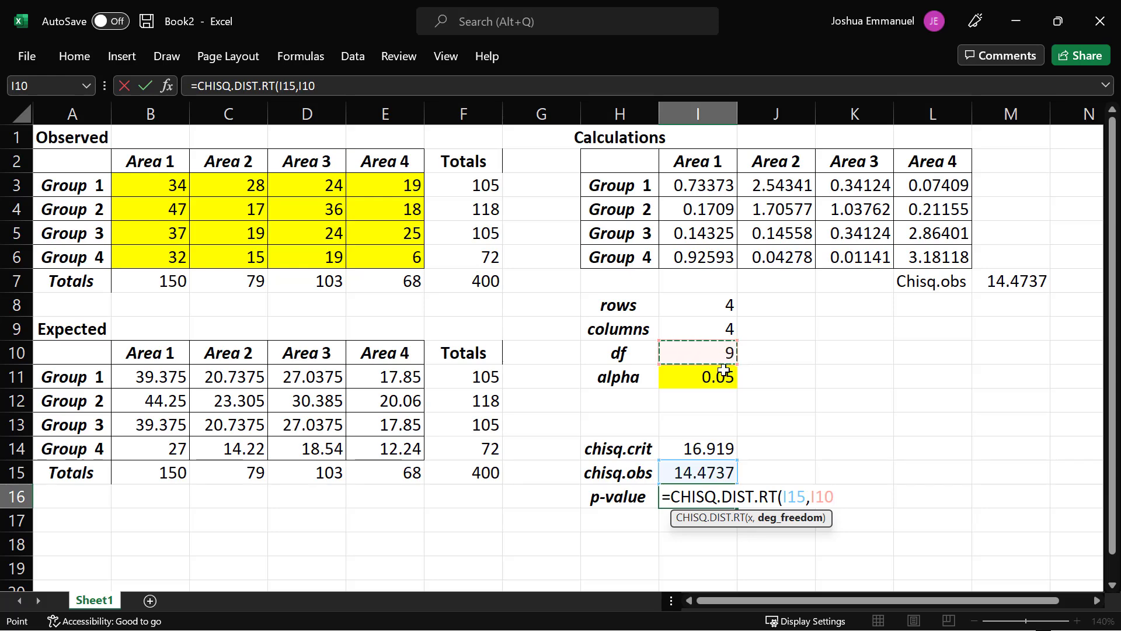
pyautogui.press('Return')
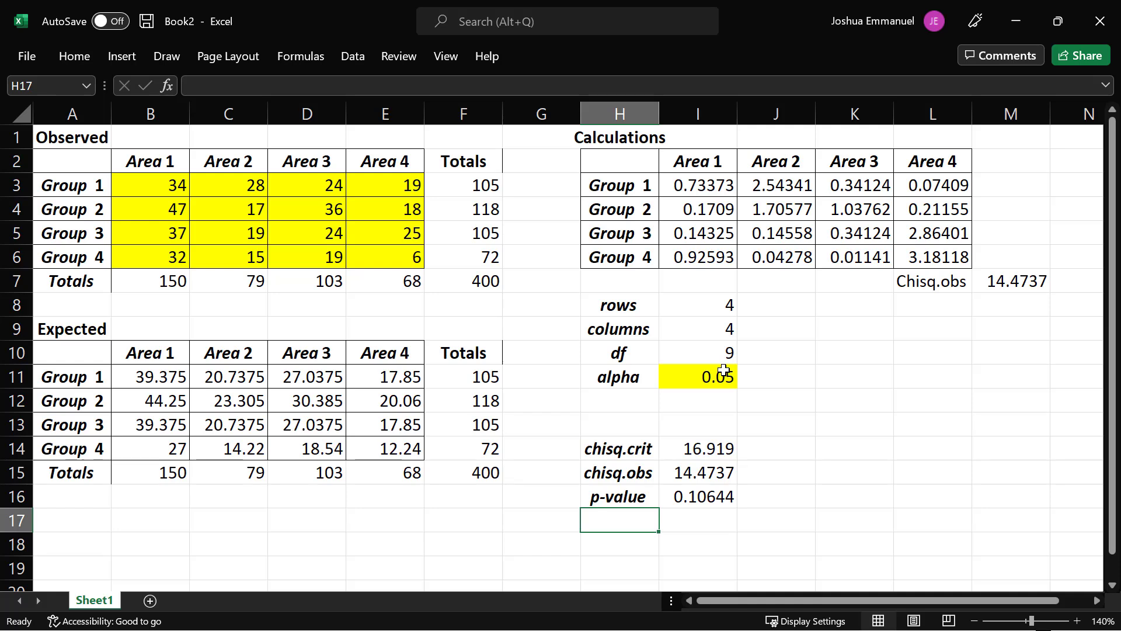
# Enter =CHISQ.TEST(B3:E6,B11:E14) in I17, giving a second p-value of 0.10644.
pyautogui.press('Right')
pyautogui.write('=chisq.t')
pyautogui.press('Tab')
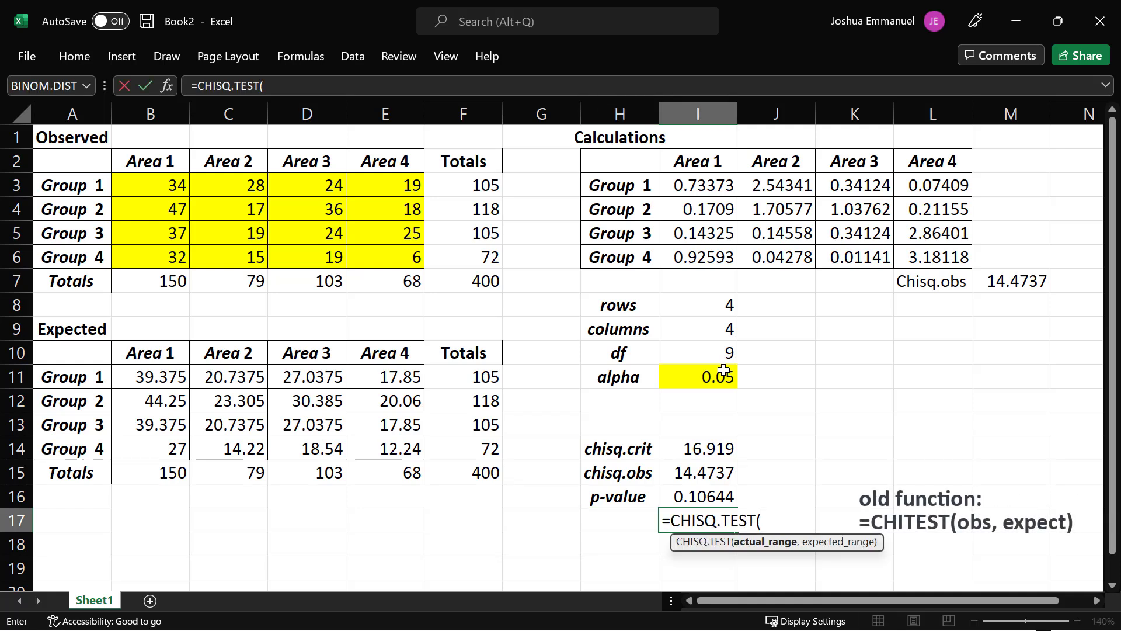
pyautogui.moveTo(400, 257); pyautogui.dragTo(158, 186)
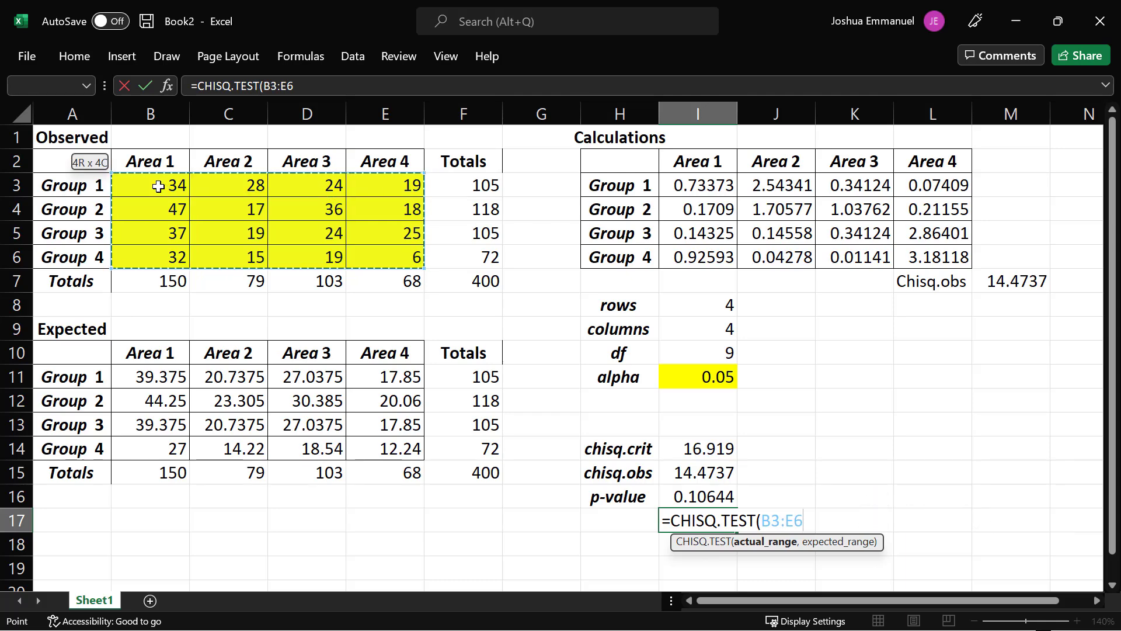
pyautogui.write(',')
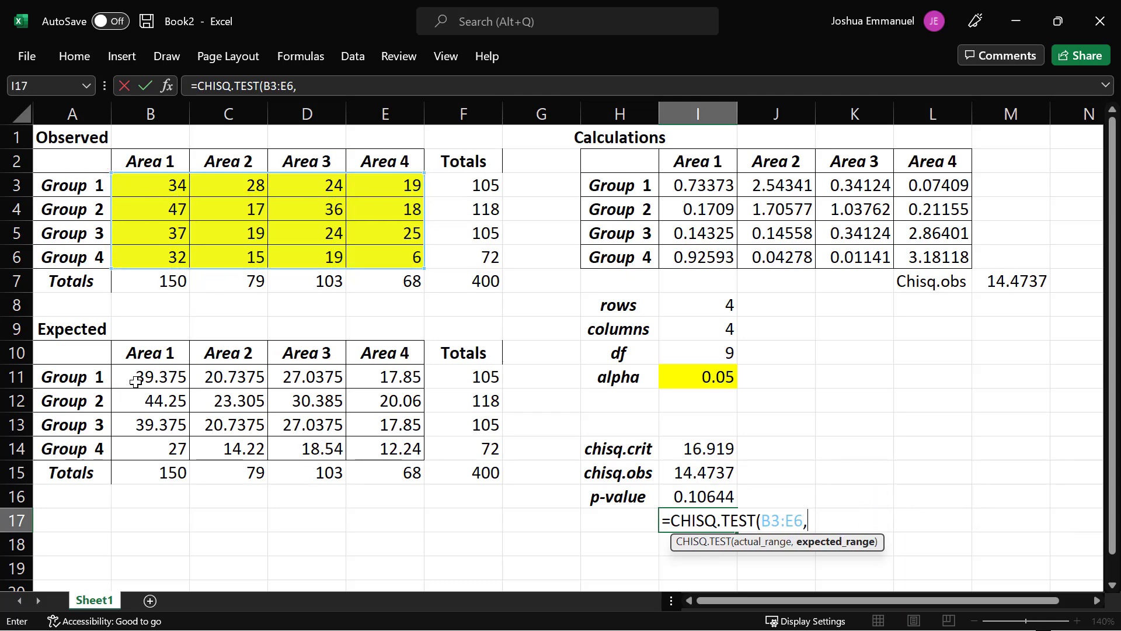
pyautogui.moveTo(136, 382); pyautogui.dragTo(386, 443)
pyautogui.press('Return')
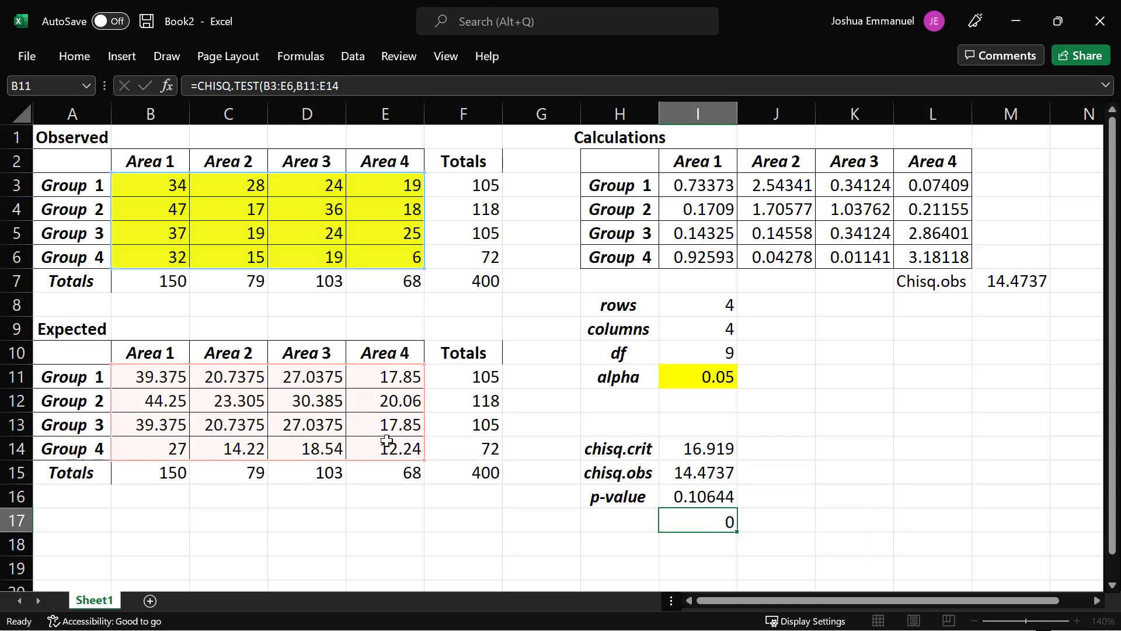
pyautogui.press('Left')
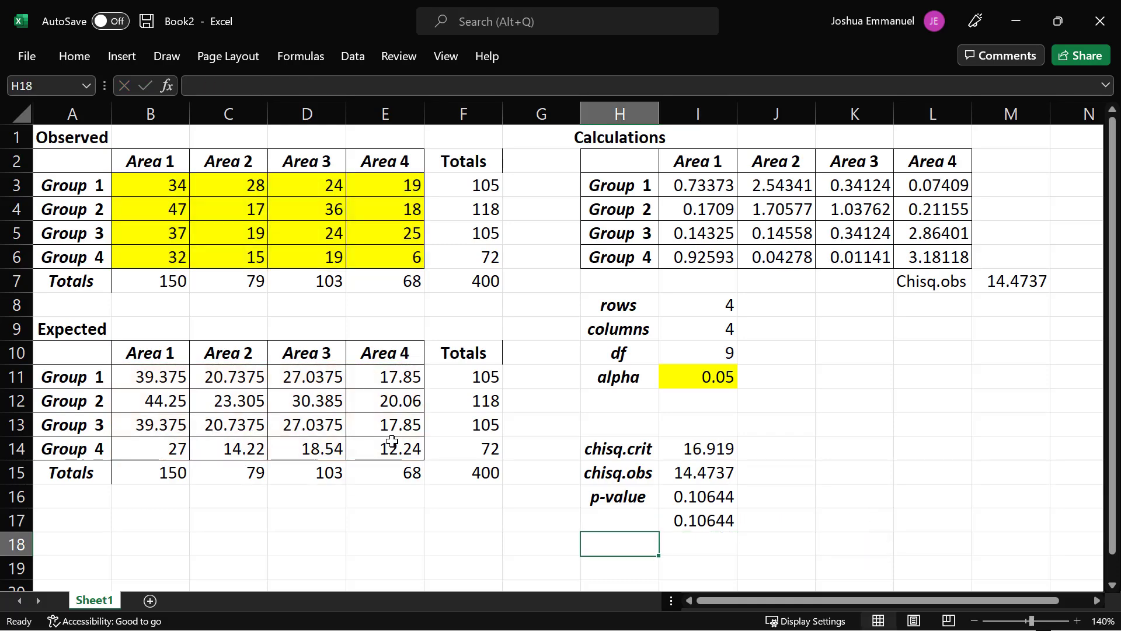
# Rename the Sheet1 worksheet tab to 4x4.
pyautogui.doubleClick(87, 602)
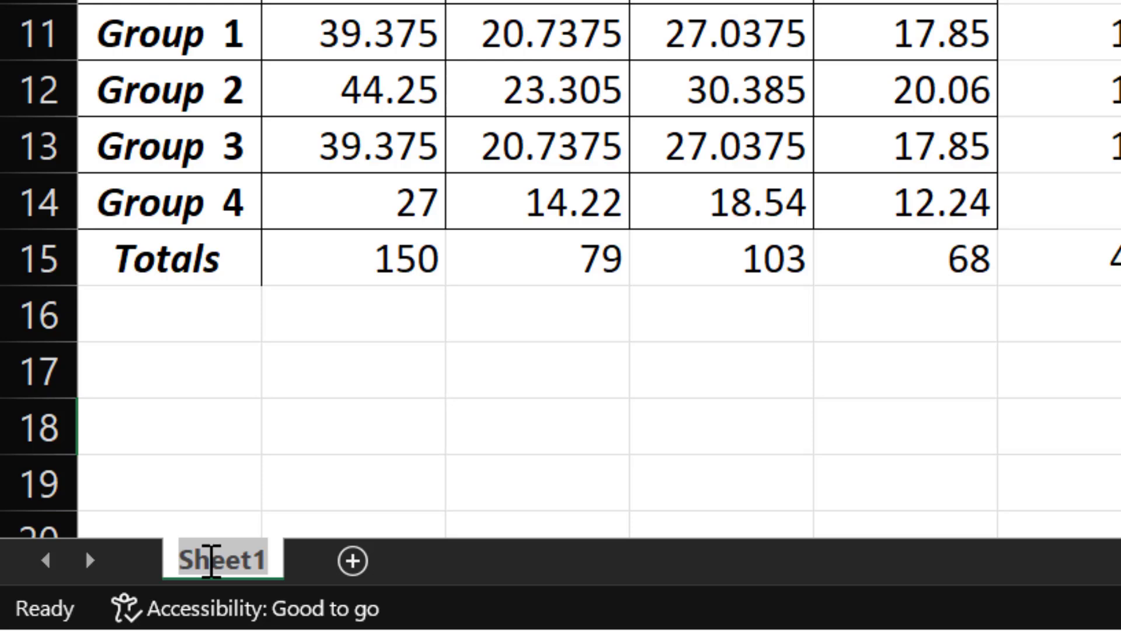
pyautogui.write('4x4')
pyautogui.press('Return')
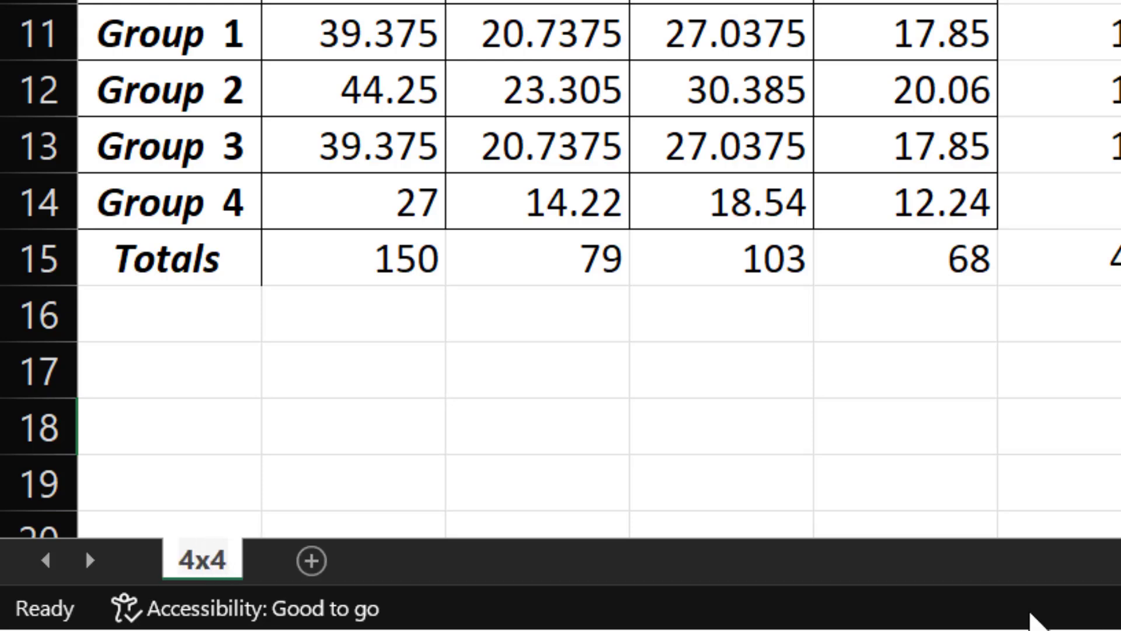
pyautogui.click(330, 480)
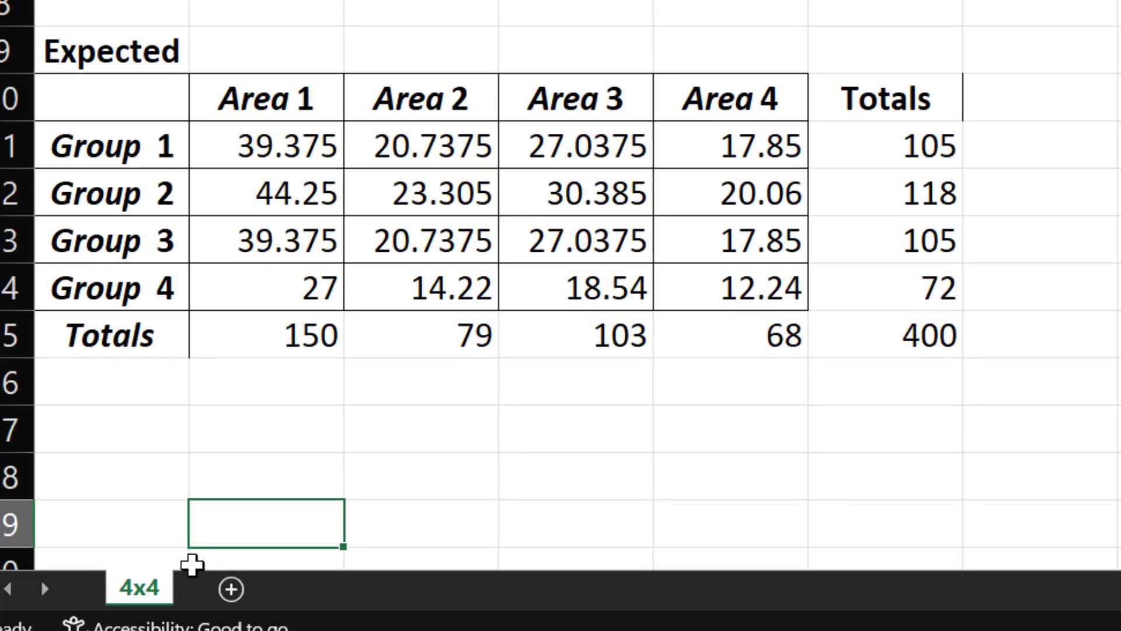
# Duplicate the 4x4 sheet with Move or Copy and rename the 4x4 (2) copy to 4x3.
pyautogui.rightClick(162, 585)
pyautogui.click(327, 255)
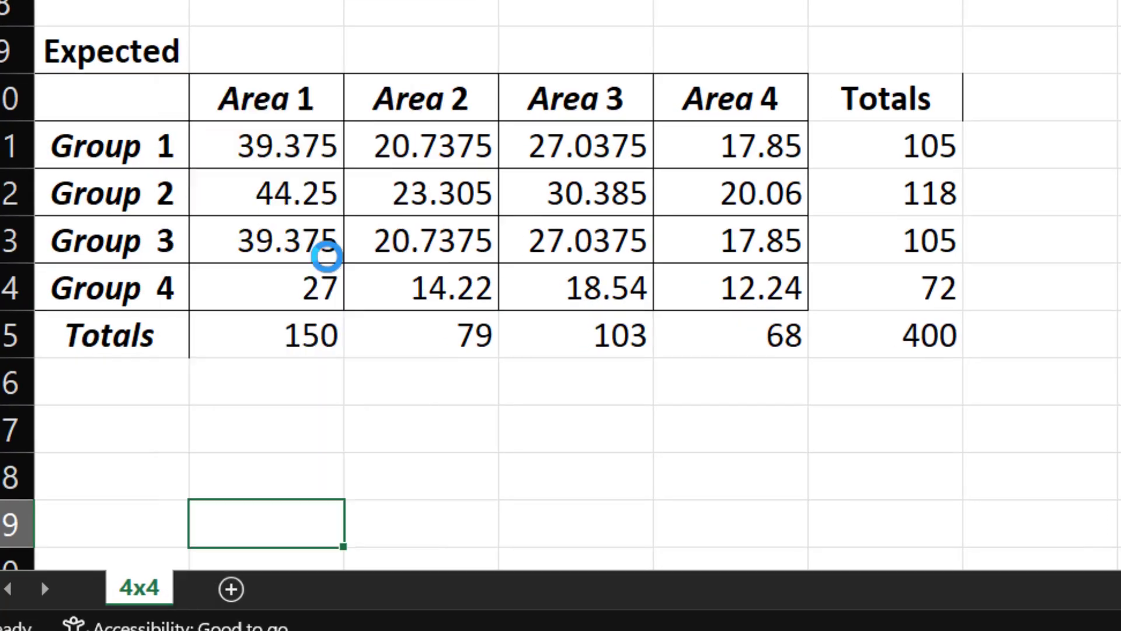
pyautogui.click(166, 459)
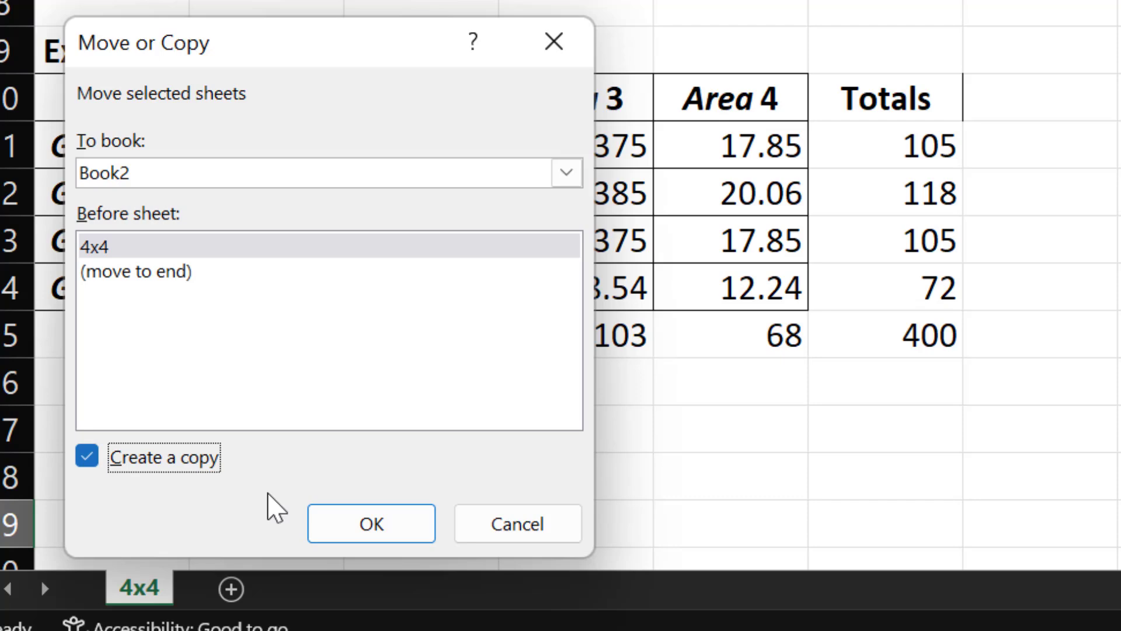
pyautogui.click(368, 524)
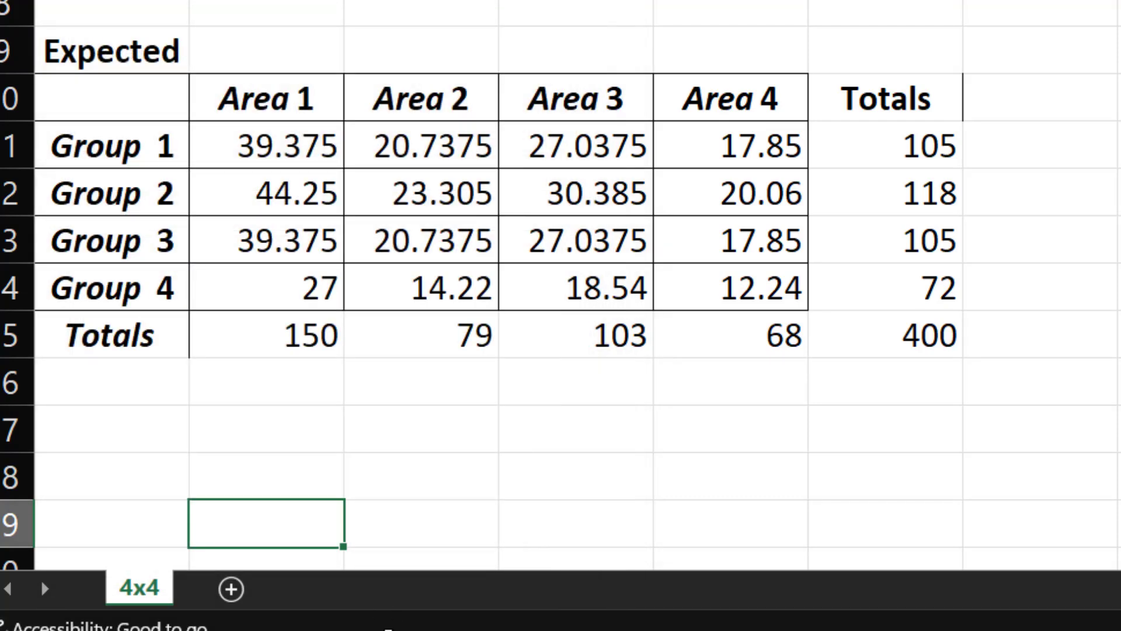
pyautogui.doubleClick(181, 586)
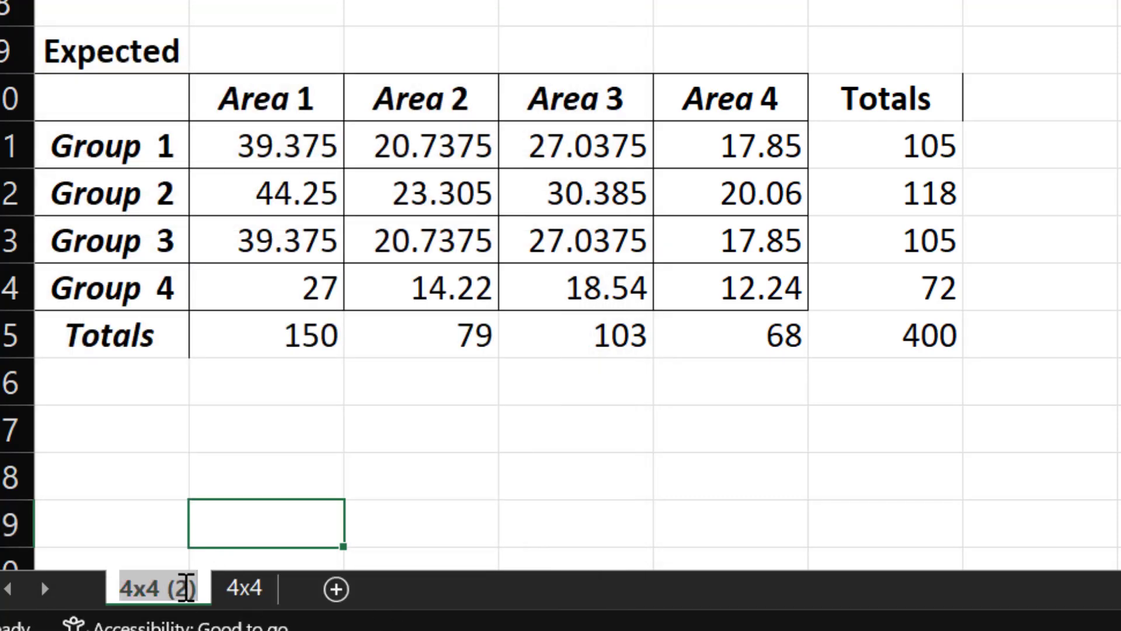
pyautogui.write('4x')
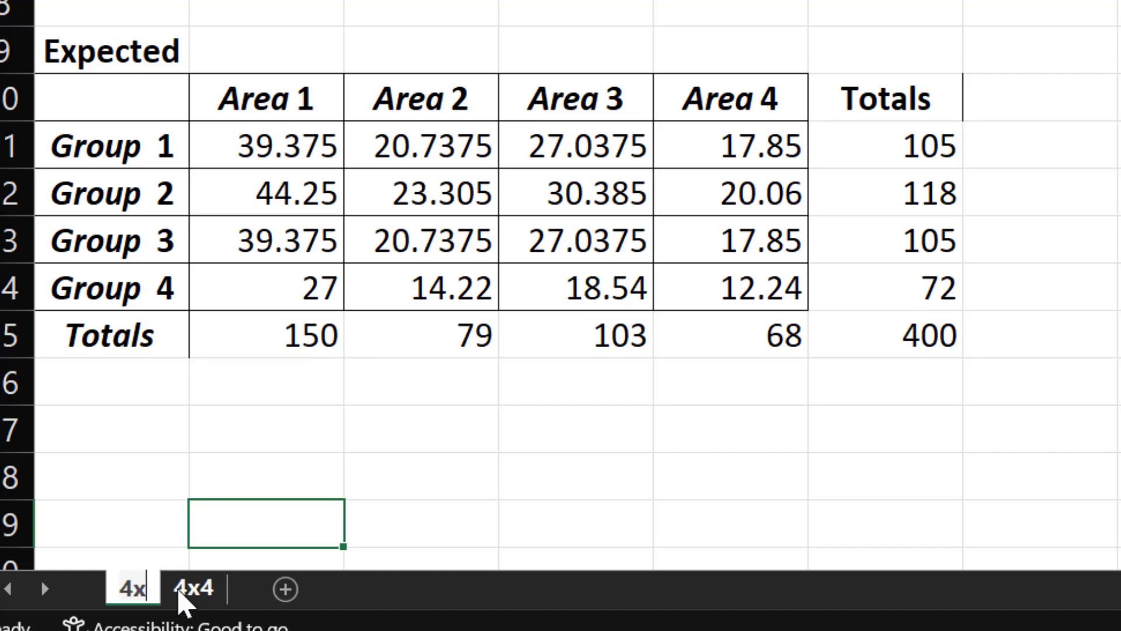
pyautogui.write('3')
pyautogui.press('Return')
pyautogui.click(249, 458)
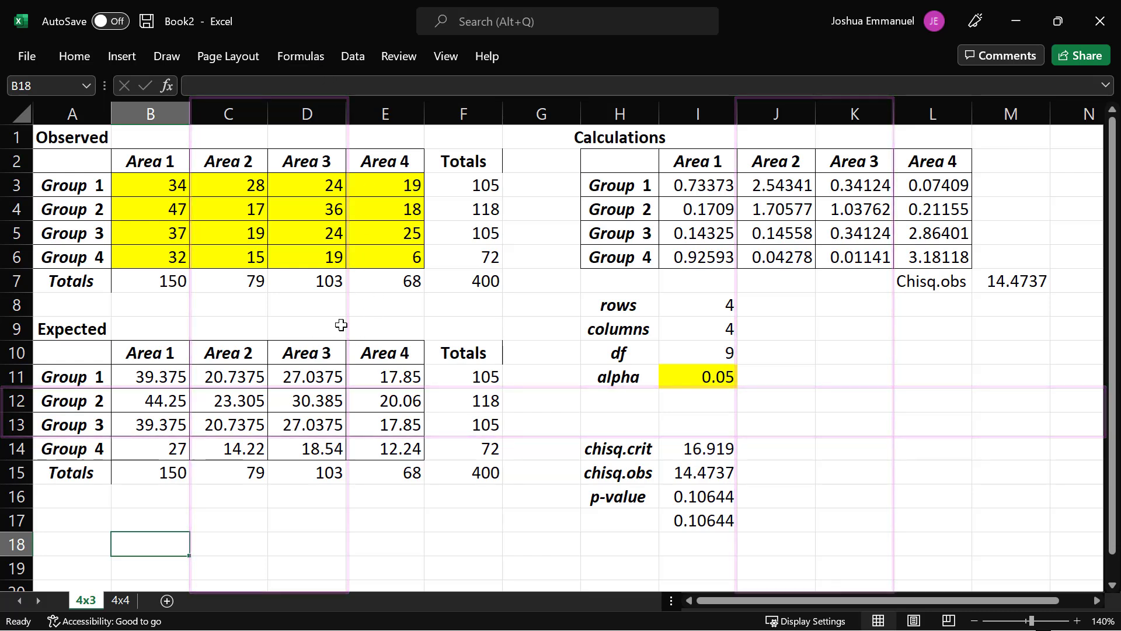
# Delete the Area 2 column and the resulting #REF! column from the 4x3 sheet.
pyautogui.rightClick(244, 124)
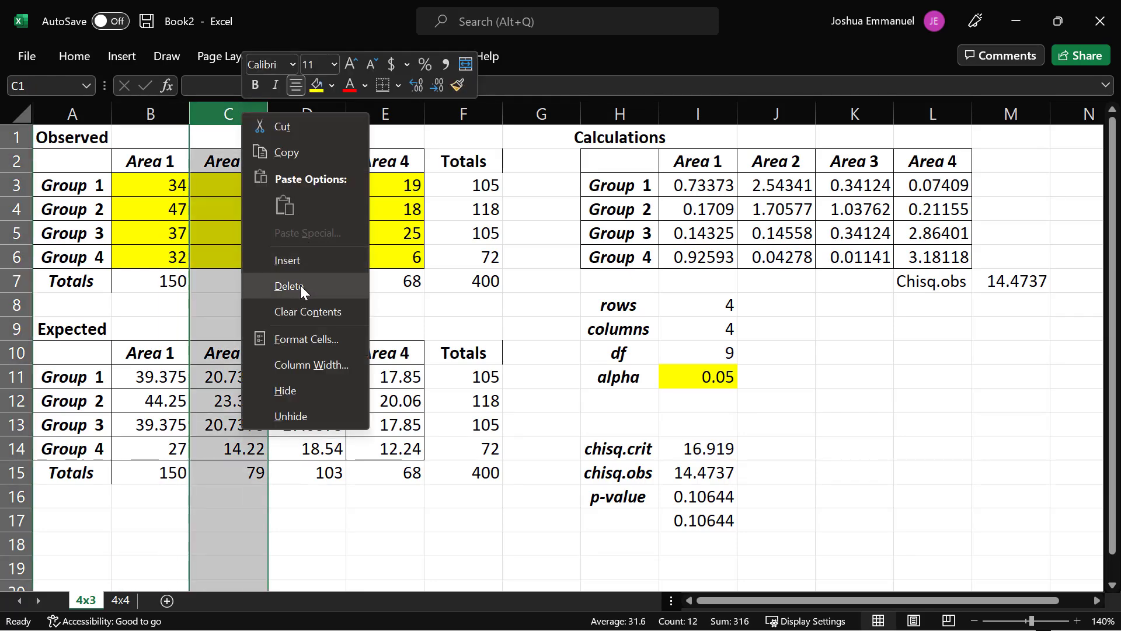
pyautogui.click(301, 284)
pyautogui.rightClick(714, 124)
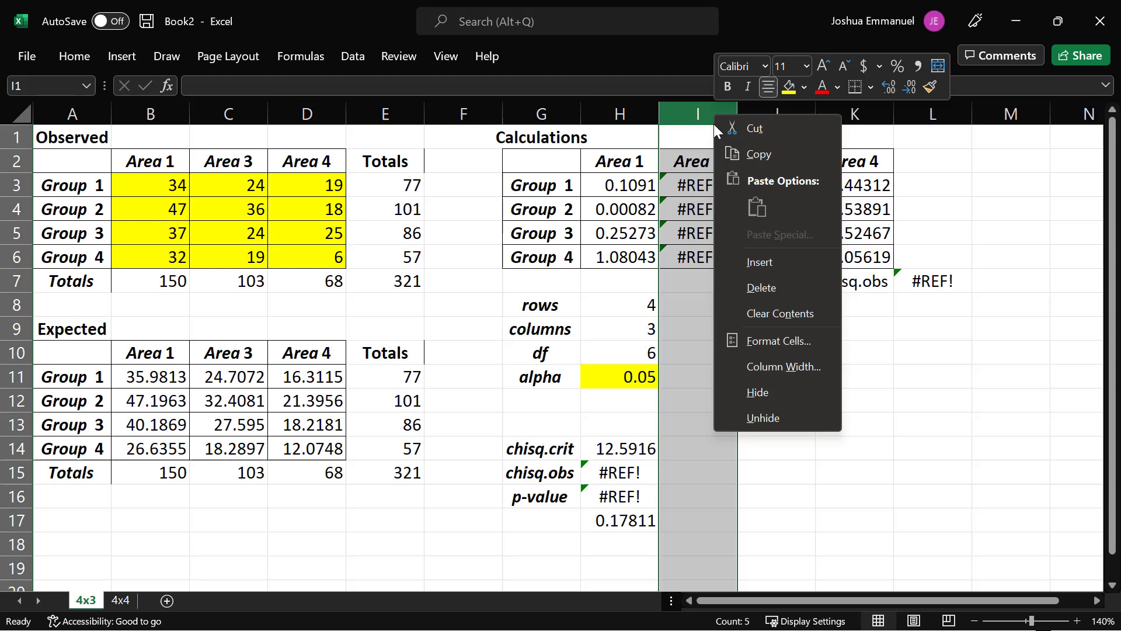
pyautogui.click(768, 287)
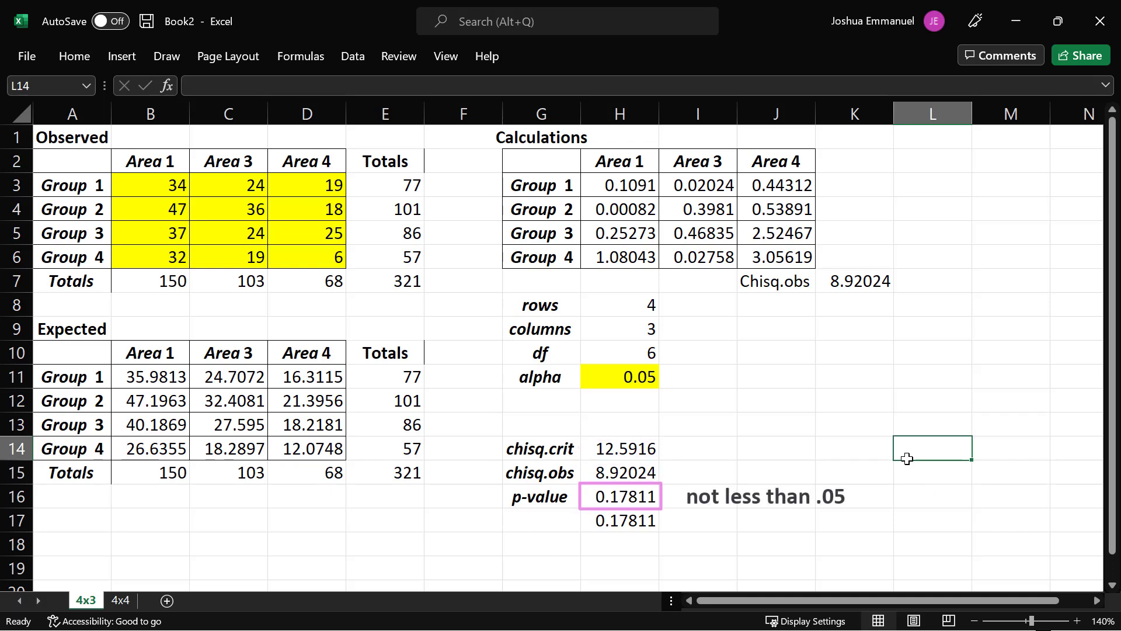
# Copy the 4x3 sheet and name the copy 3x3.
pyautogui.rightClick(85, 601)
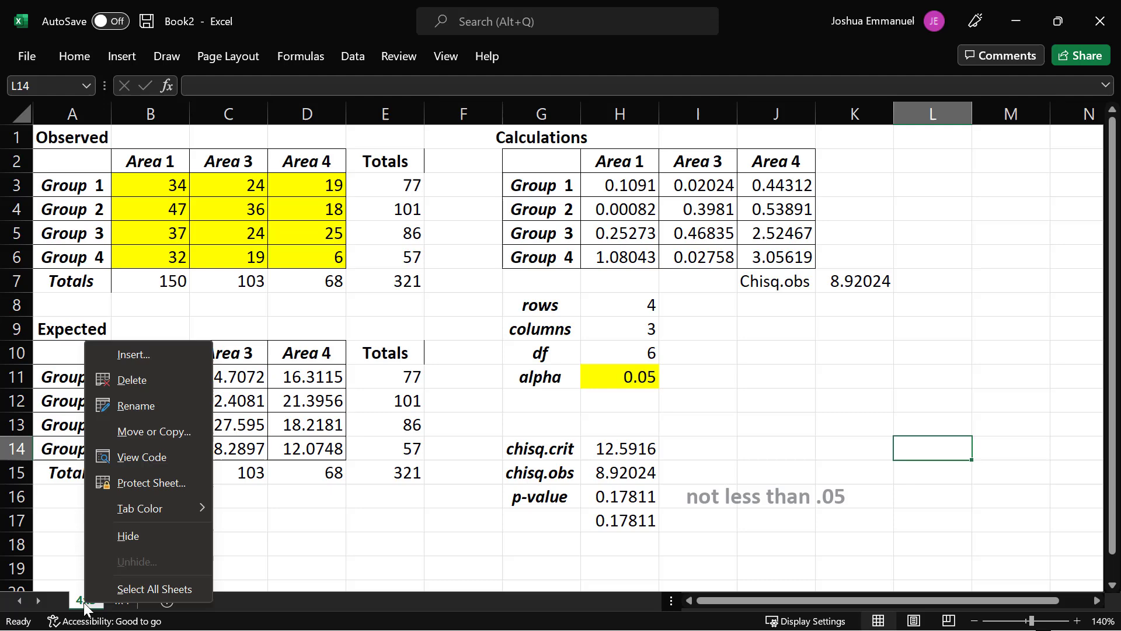
pyautogui.click(142, 429)
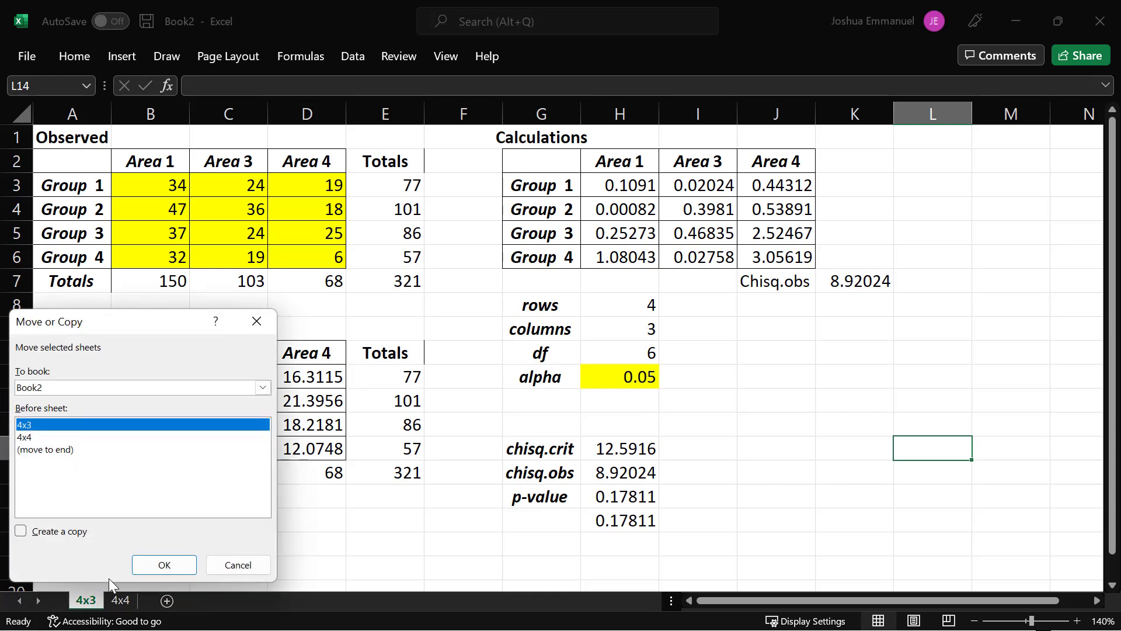
pyautogui.click(20, 530)
pyautogui.click(165, 565)
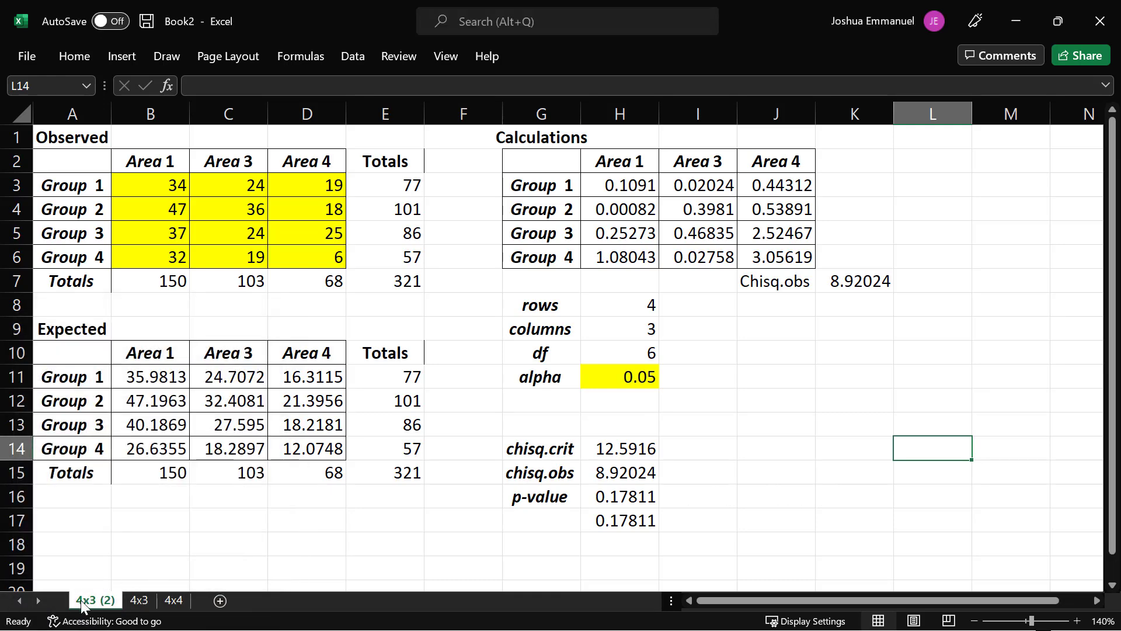
pyautogui.doubleClick(85, 600)
pyautogui.write('3x3')
pyautogui.click(129, 548)
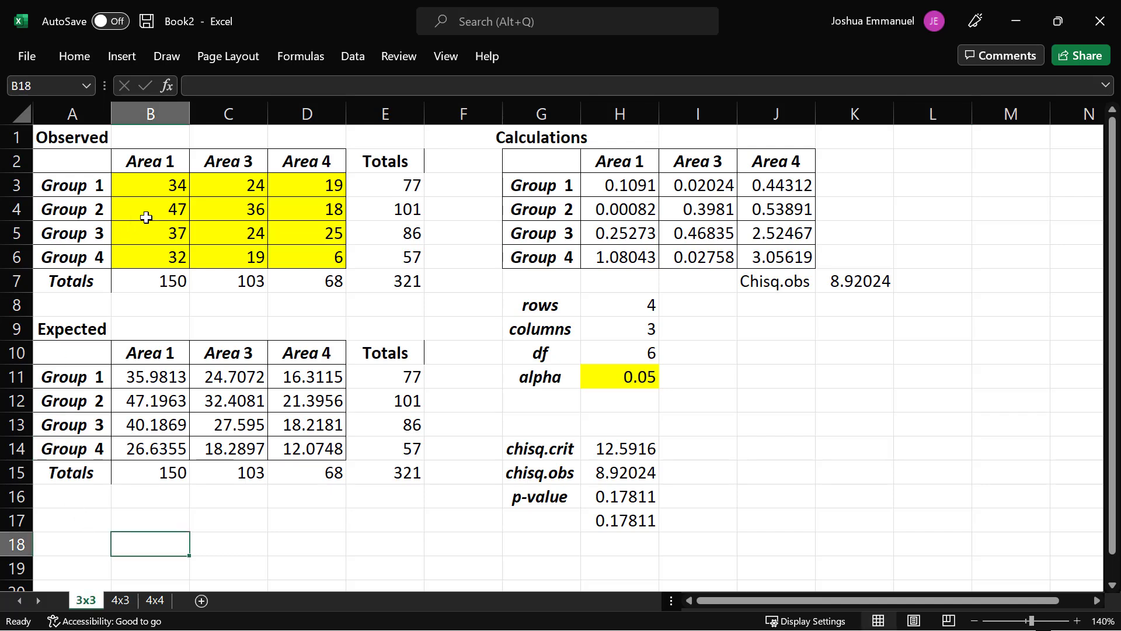
# Delete the Group 2 observed row and the #REF! Group 2 row in Expected.
pyautogui.rightClick(22, 211)
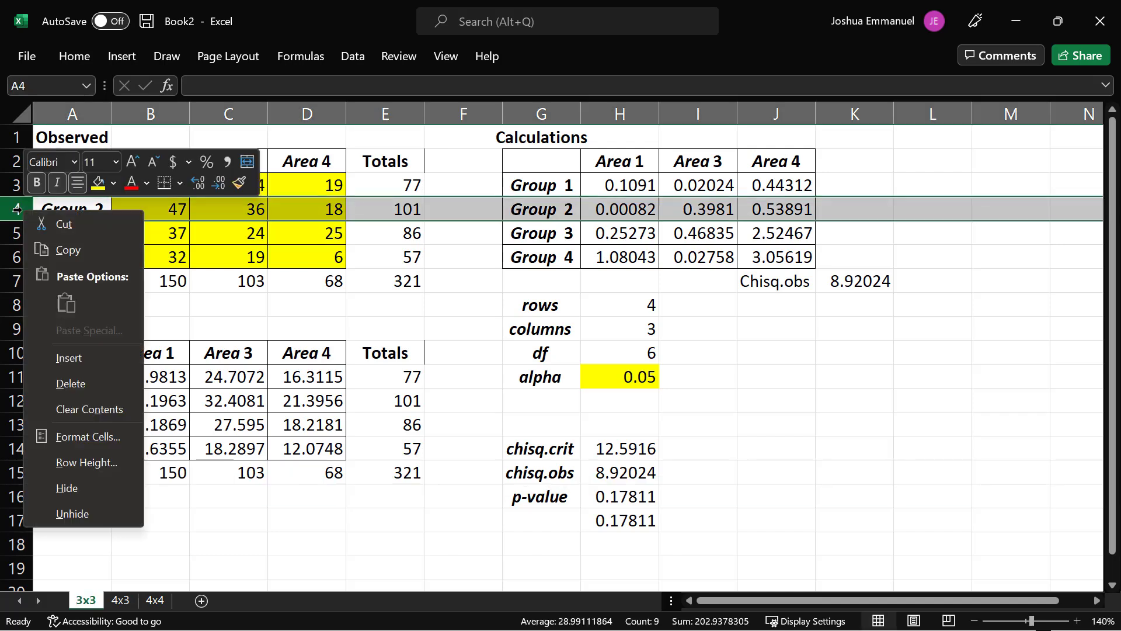
pyautogui.click(85, 374)
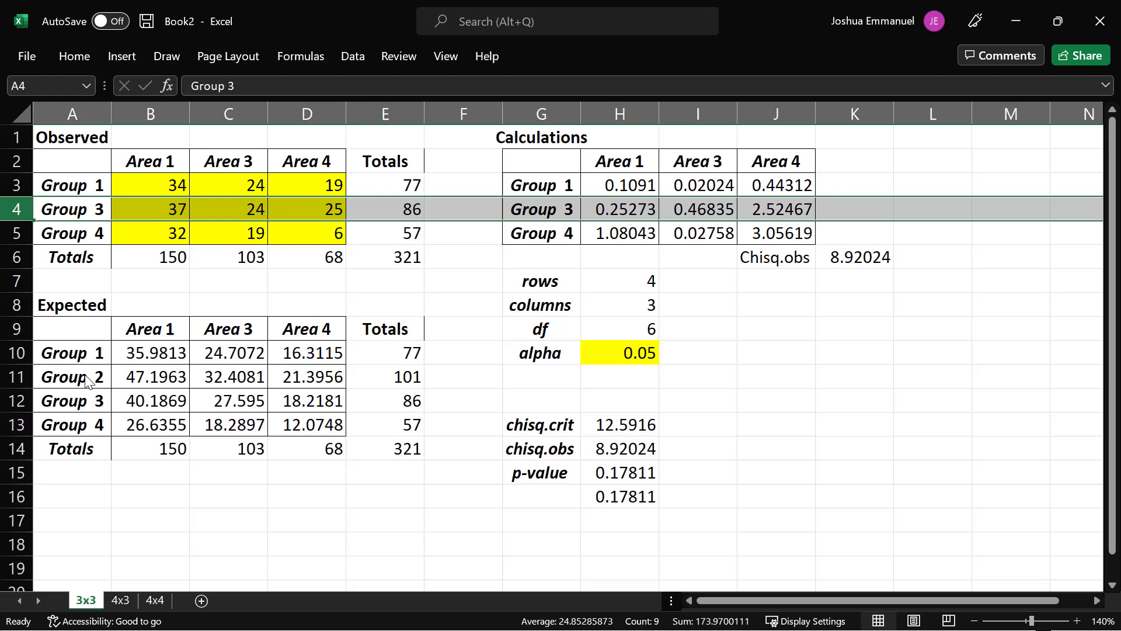
pyautogui.rightClick(15, 377)
pyautogui.click(80, 237)
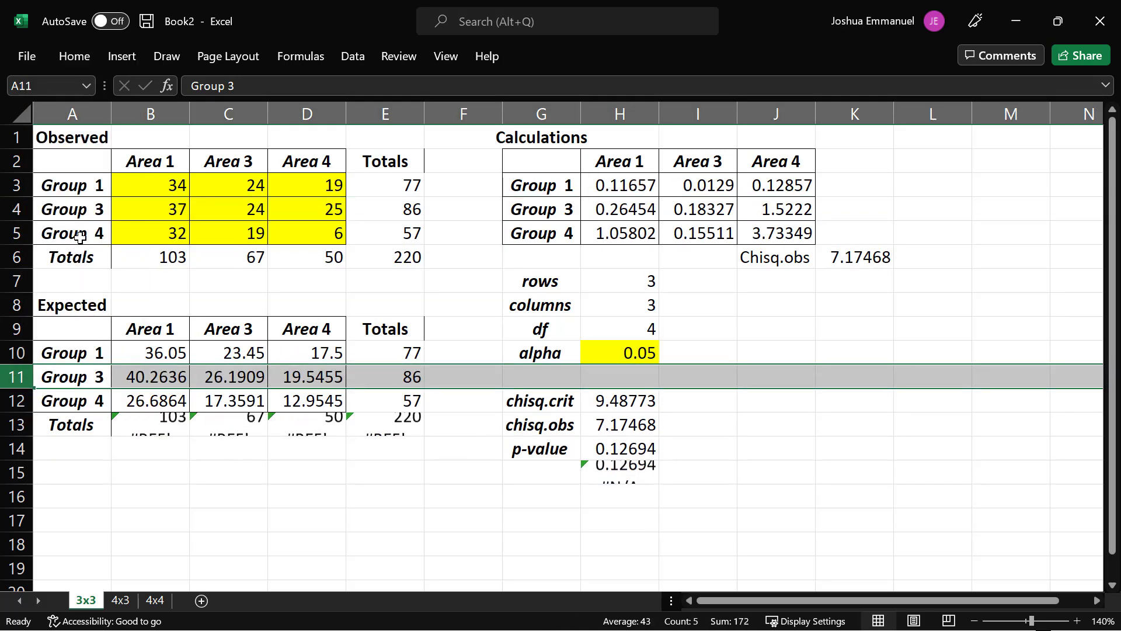
pyautogui.click(912, 445)
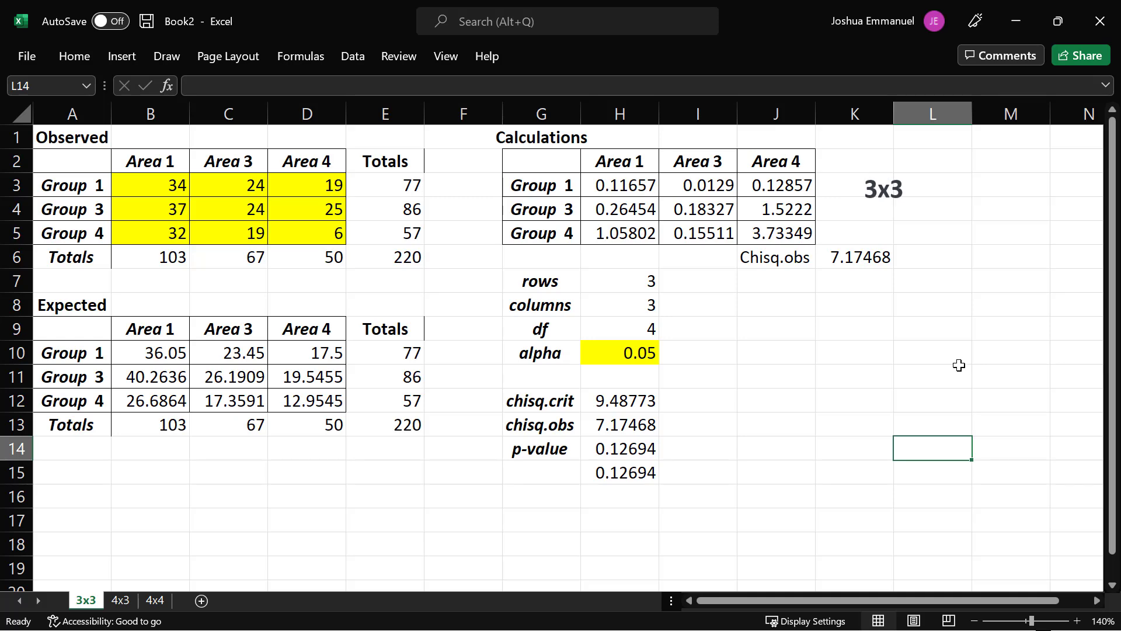
# Copy the 3x3 sheet and name the copy 2x2.
pyautogui.rightClick(86, 602)
pyautogui.click(132, 426)
pyautogui.click(108, 527)
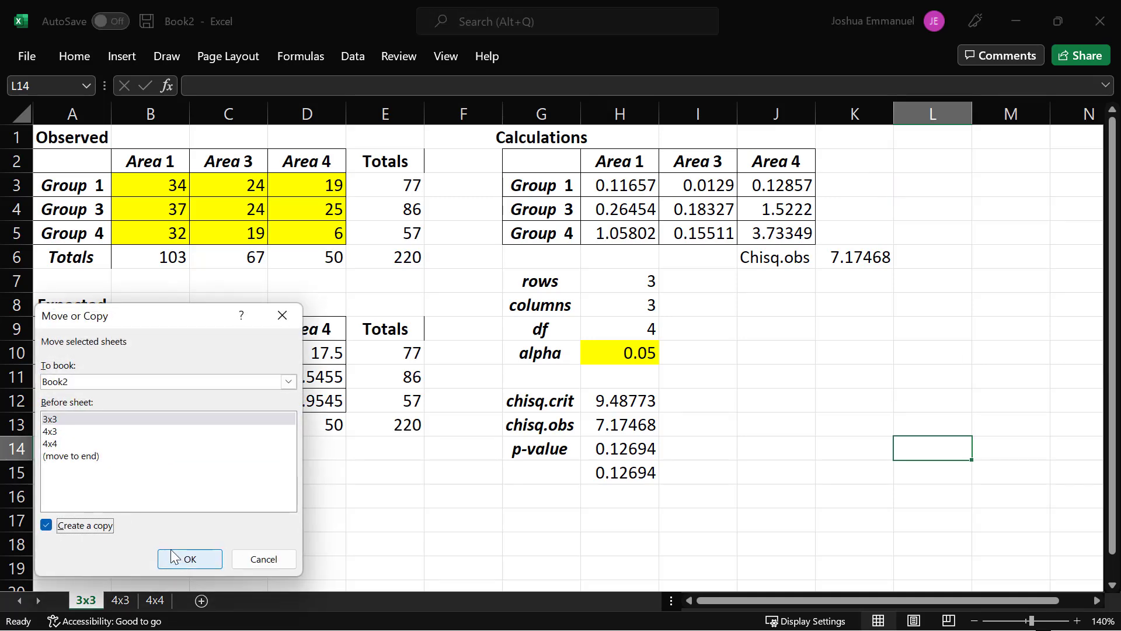
pyautogui.click(174, 558)
pyautogui.doubleClick(97, 600)
pyautogui.write('2x')
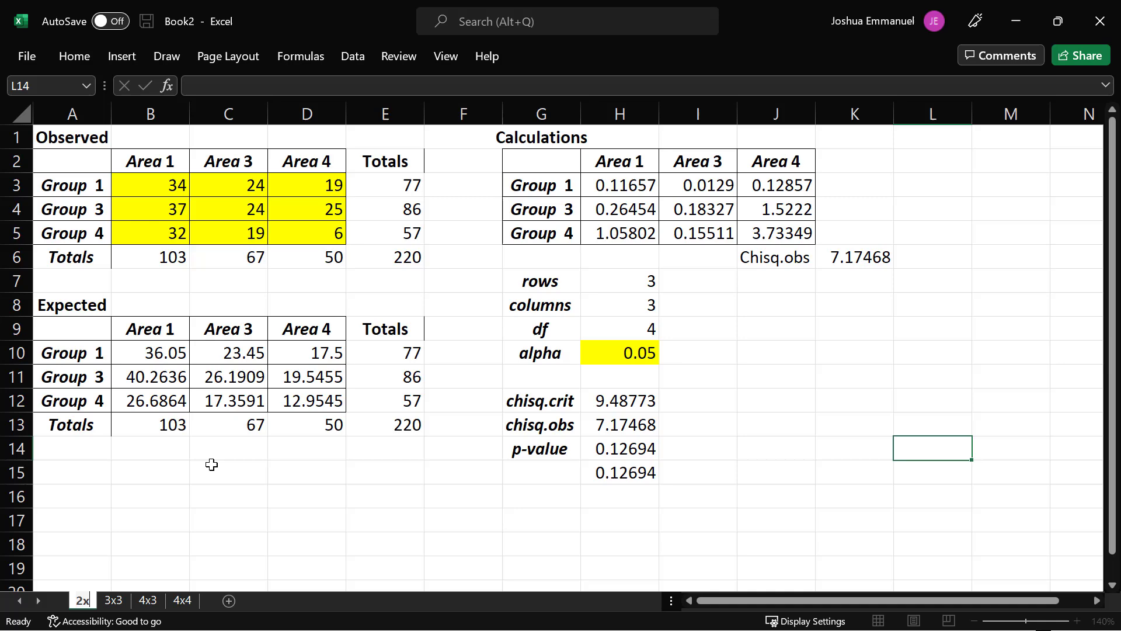
pyautogui.write('2')
pyautogui.press('Return')
# Delete the Area 3 column from the tables and from Calculations.
pyautogui.rightClick(229, 115)
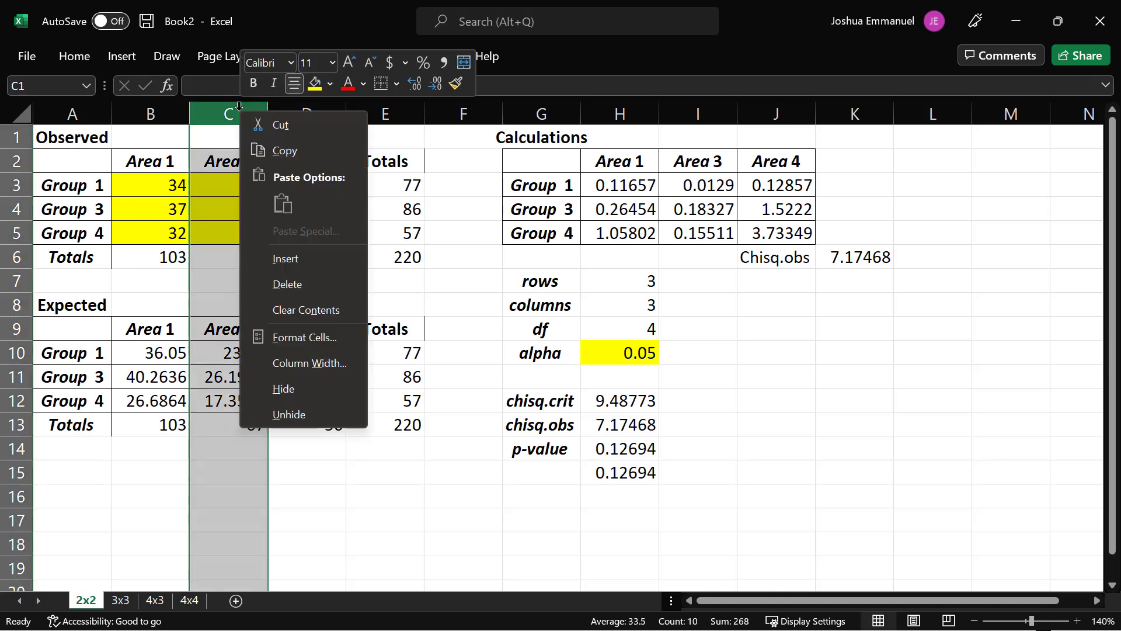
pyautogui.click(296, 287)
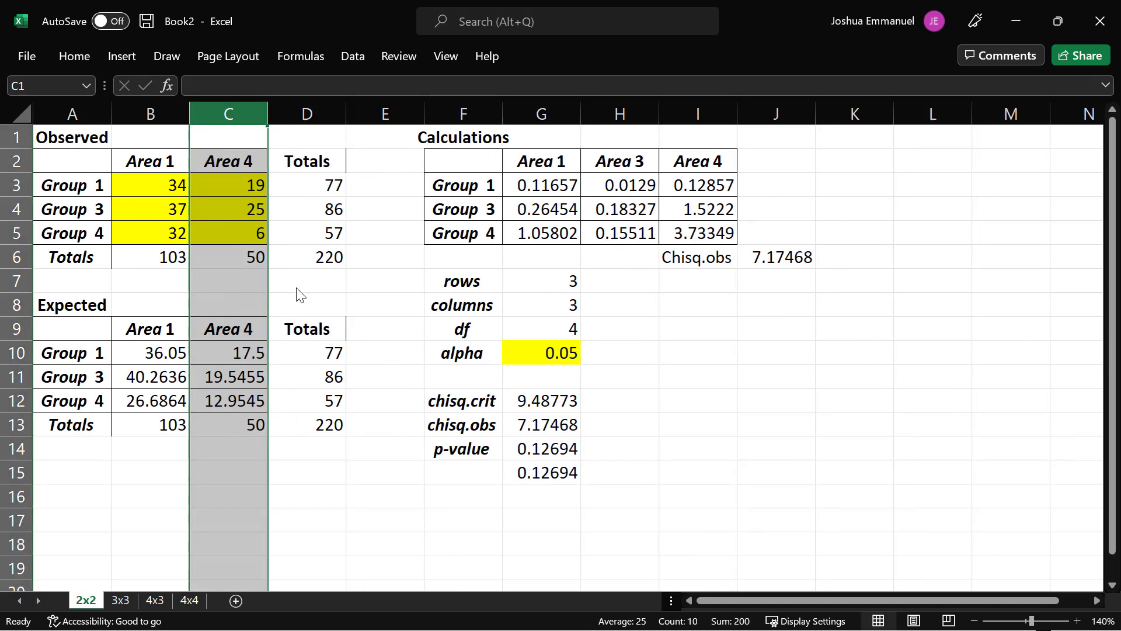
pyautogui.rightClick(626, 108)
pyautogui.click(712, 285)
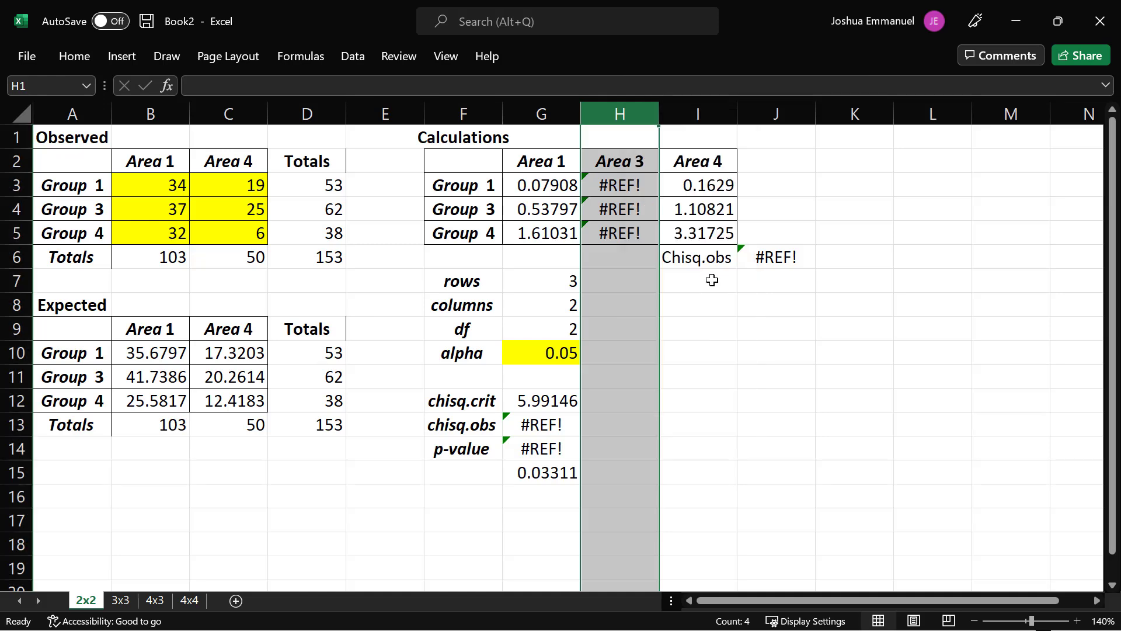
# Delete the Group 3 observed row and the #REF! Group 3 row.
pyautogui.click(745, 280)
pyautogui.rightClick(16, 209)
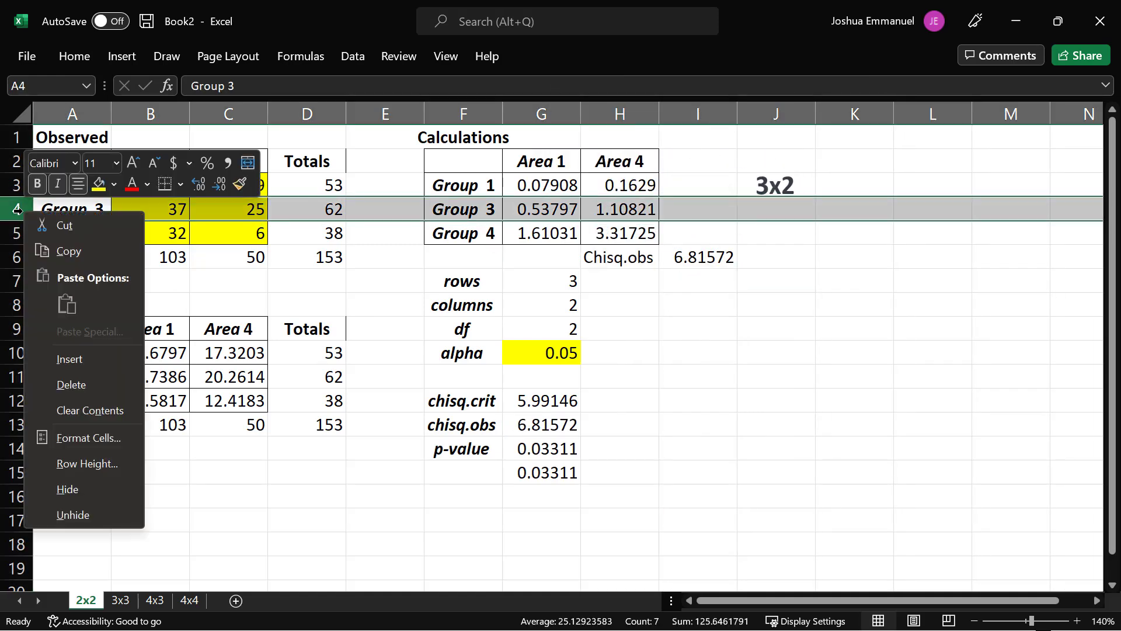
pyautogui.click(73, 384)
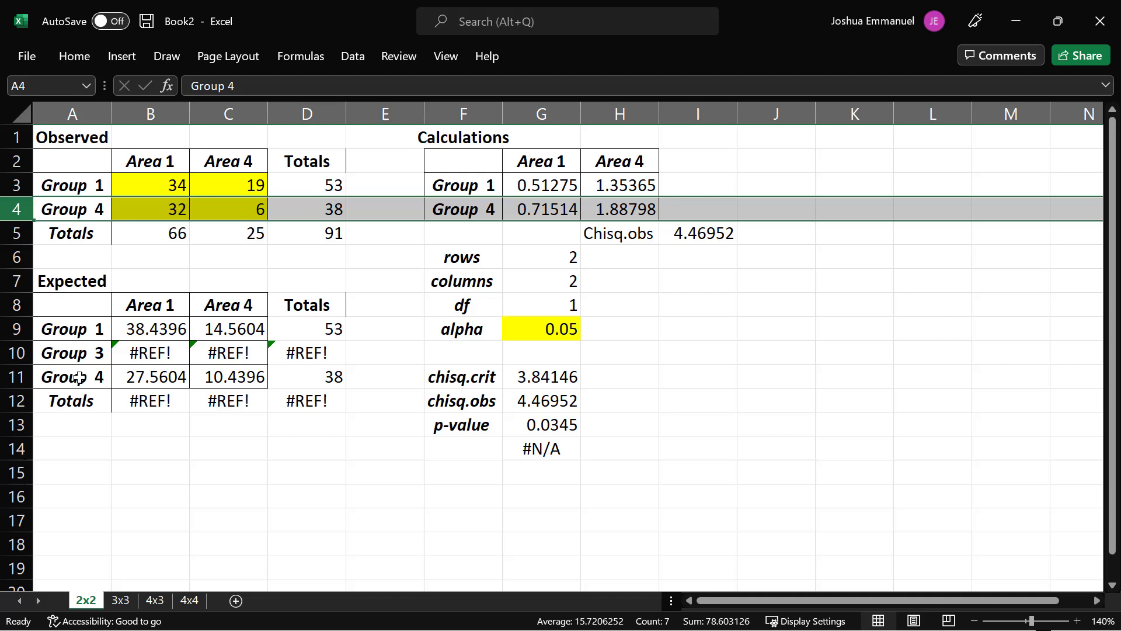
pyautogui.rightClick(16, 353)
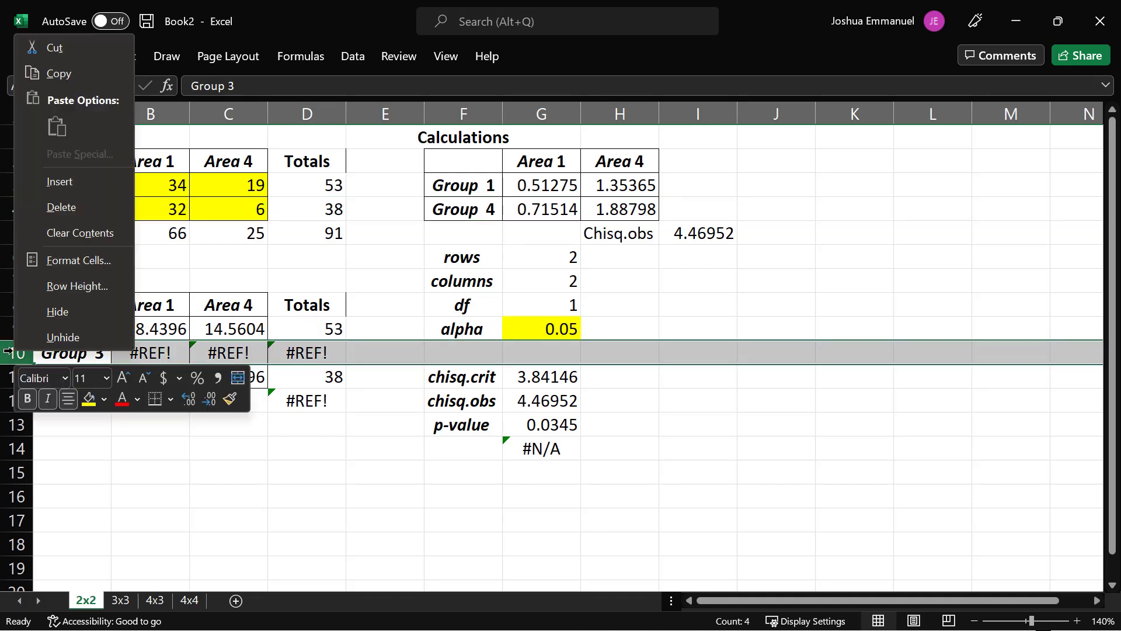
pyautogui.click(71, 215)
pyautogui.click(291, 582)
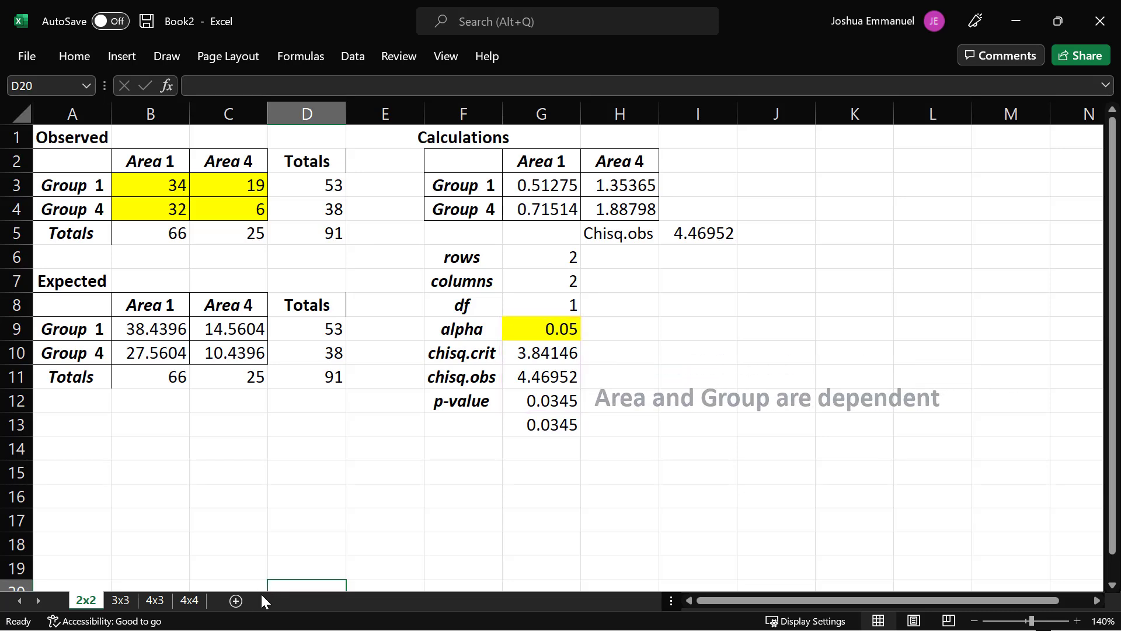
# Copy the 4x4 sheet and name the copy 4x5.
pyautogui.rightClick(193, 600)
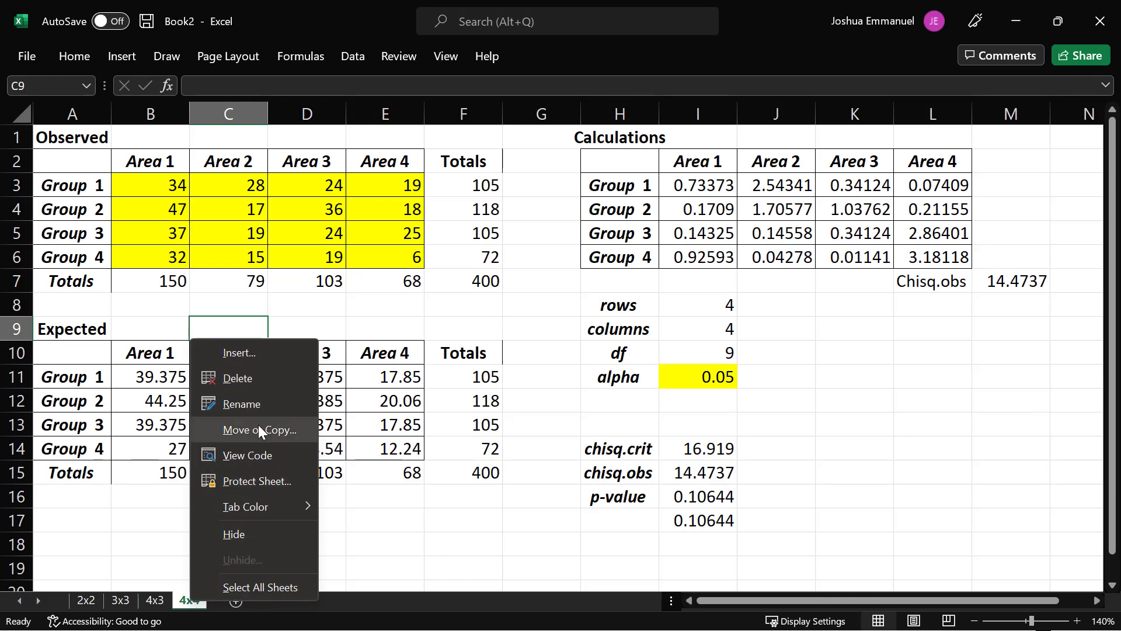
pyautogui.click(259, 430)
pyautogui.click(190, 530)
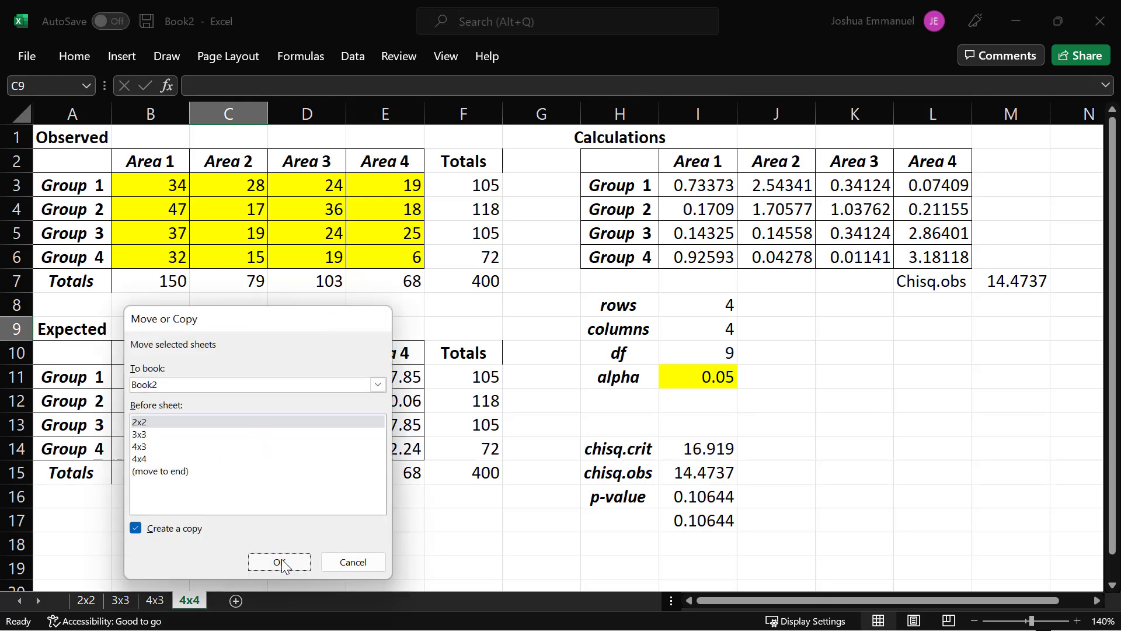
pyautogui.click(279, 561)
pyautogui.doubleClick(85, 600)
pyautogui.write('4x5')
pyautogui.press('Return')
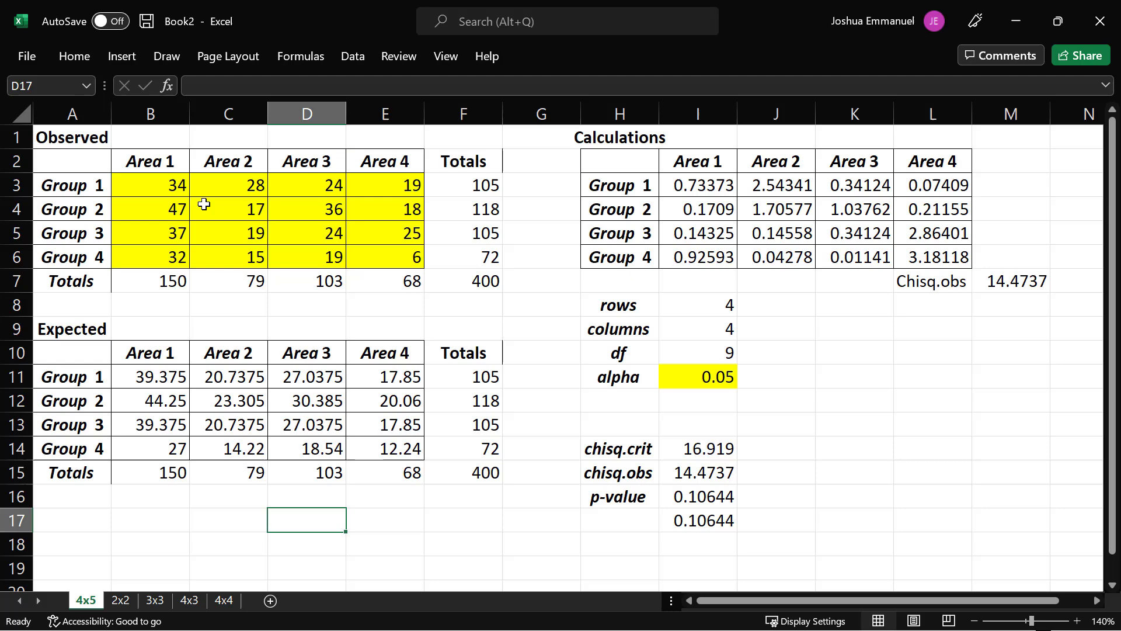
# Insert a column before Area 3 and fill the headings through Area 5.
pyautogui.rightClick(311, 114)
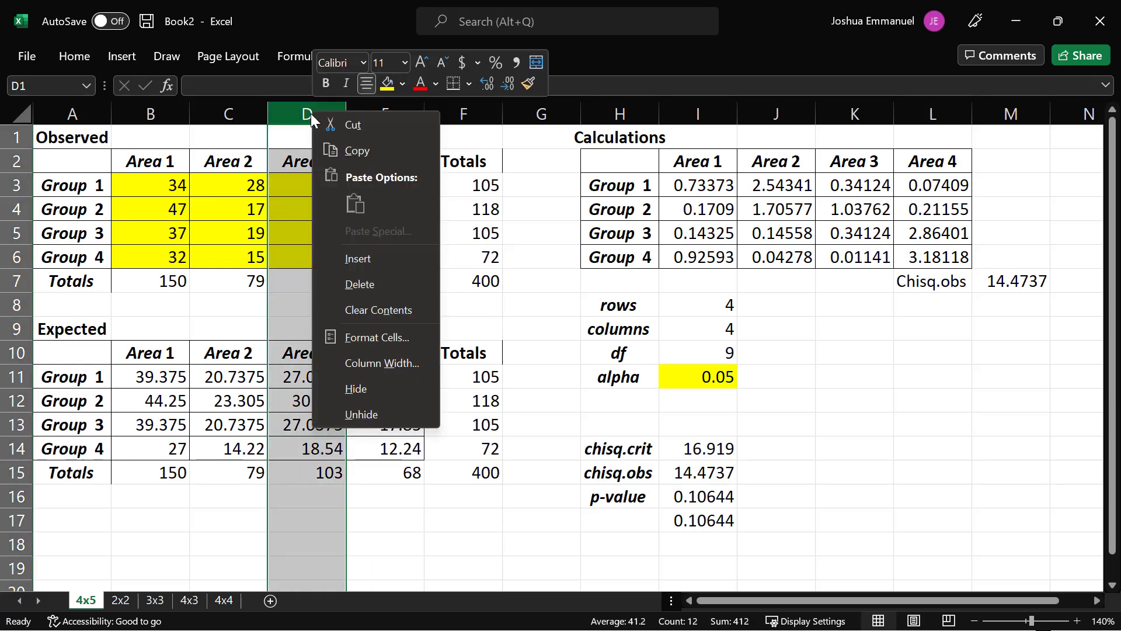
pyautogui.click(386, 259)
pyautogui.click(251, 167)
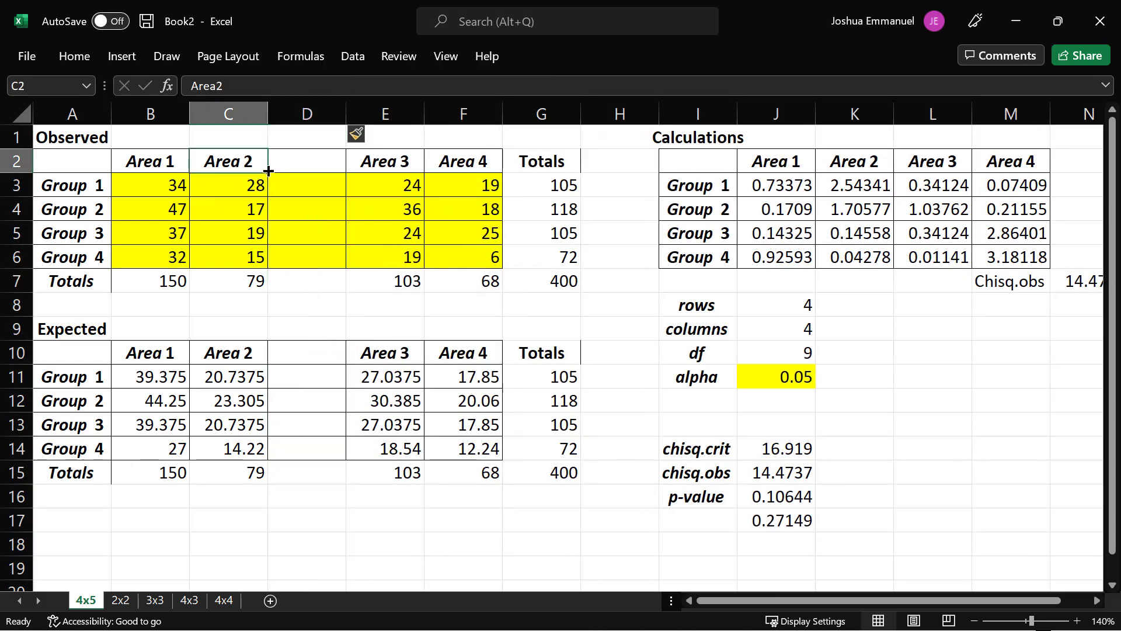
pyautogui.moveTo(268, 170); pyautogui.dragTo(500, 184)
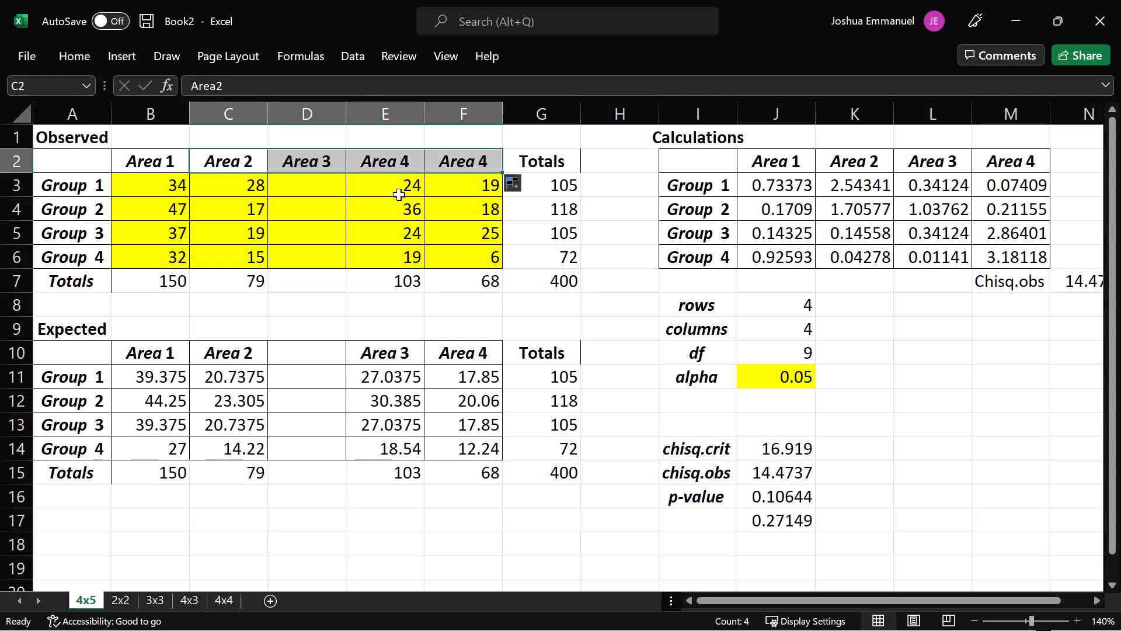
# Enter Area 3 counts 25, 46, 15, 12 and fill the SUM total into D7.
pyautogui.click(308, 187)
pyautogui.write('25')
pyautogui.press('Return')
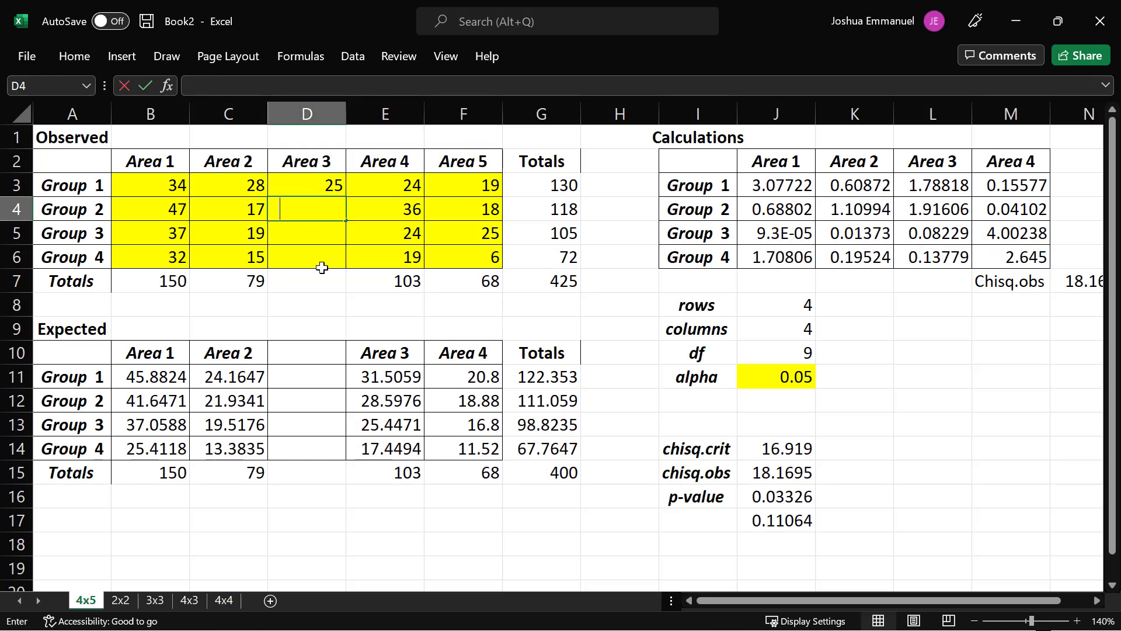
pyautogui.write('46')
pyautogui.press('Return')
pyautogui.write('15')
pyautogui.press('Return')
pyautogui.write('12')
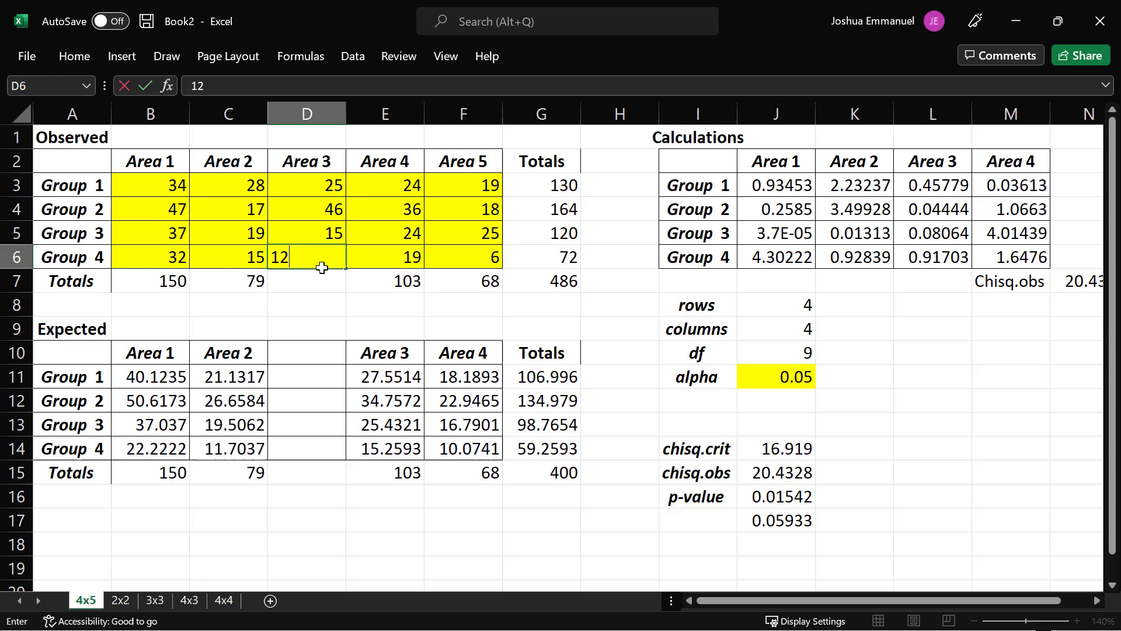
pyautogui.press('Return')
pyautogui.click(265, 285)
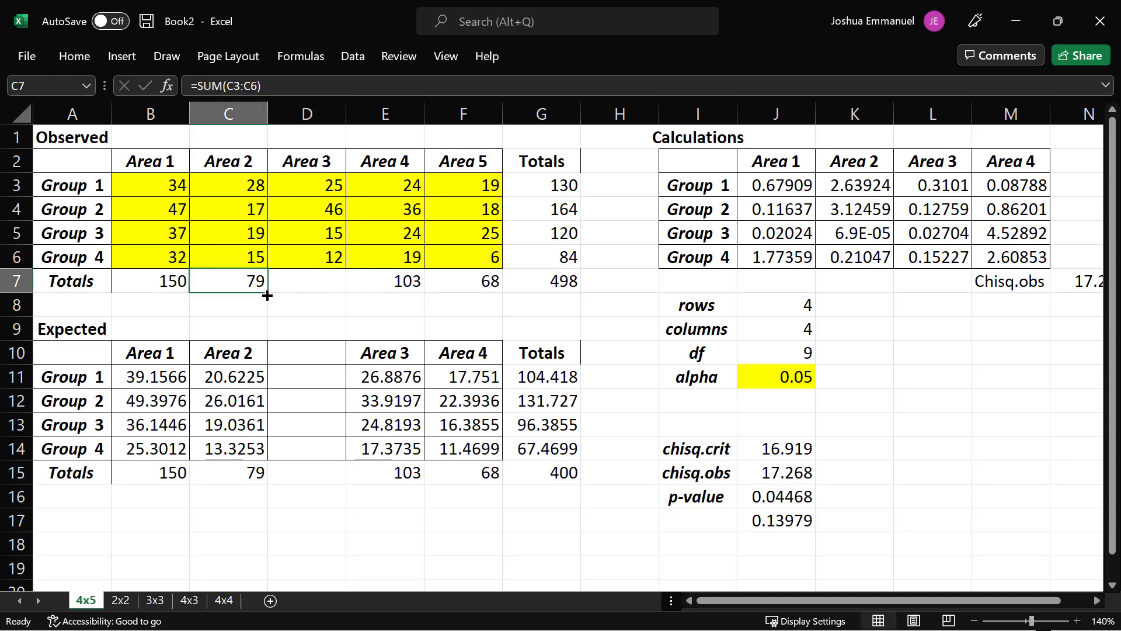
pyautogui.moveTo(266, 296); pyautogui.dragTo(343, 298)
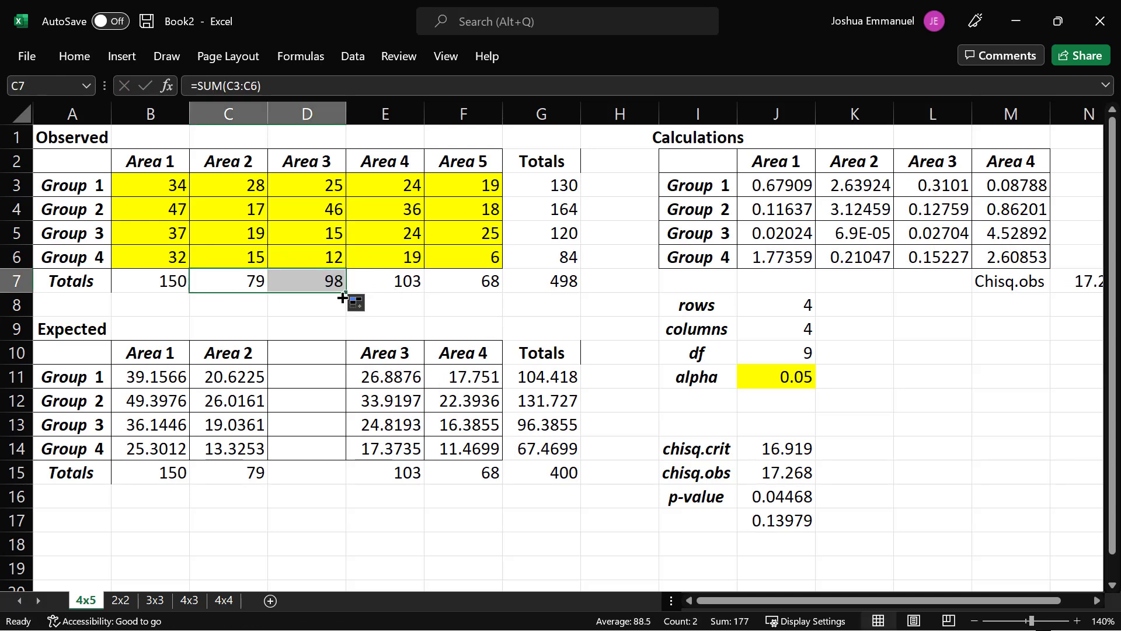
pyautogui.click(234, 359)
# Fill the expected formulas across Areas 3–5 and insert a blank Calculations column after Area 2.
pyautogui.moveTo(241, 471)
pyautogui.mouseDown()
pyautogui.moveTo(300, 488)
pyautogui.moveTo(494, 488)
pyautogui.mouseUp()
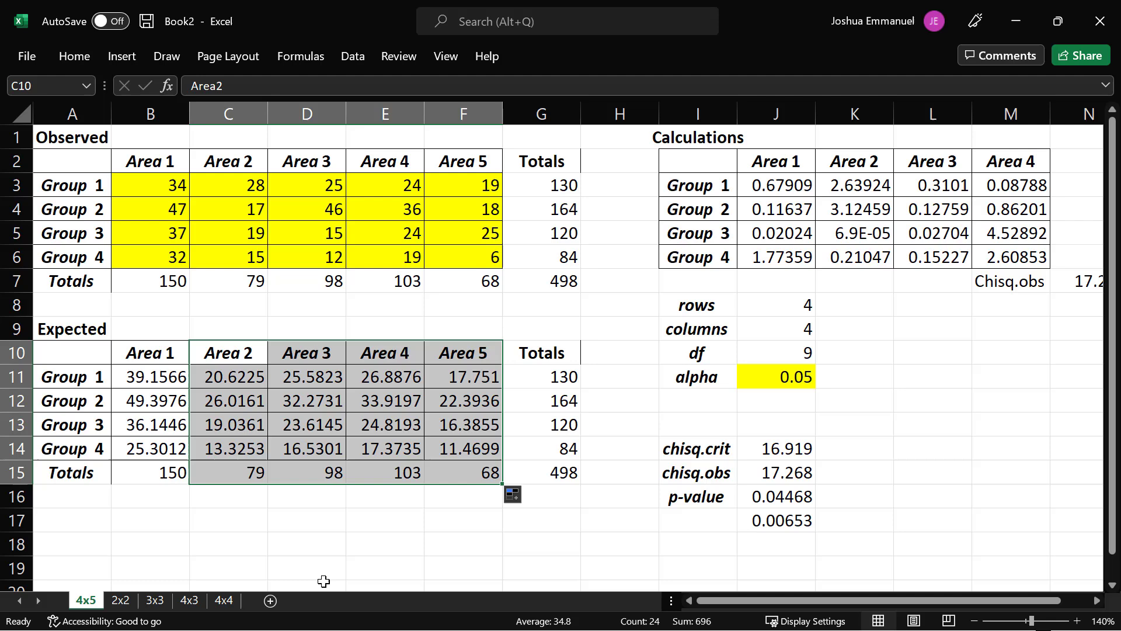
pyautogui.click(932, 113)
pyautogui.rightClick(927, 115)
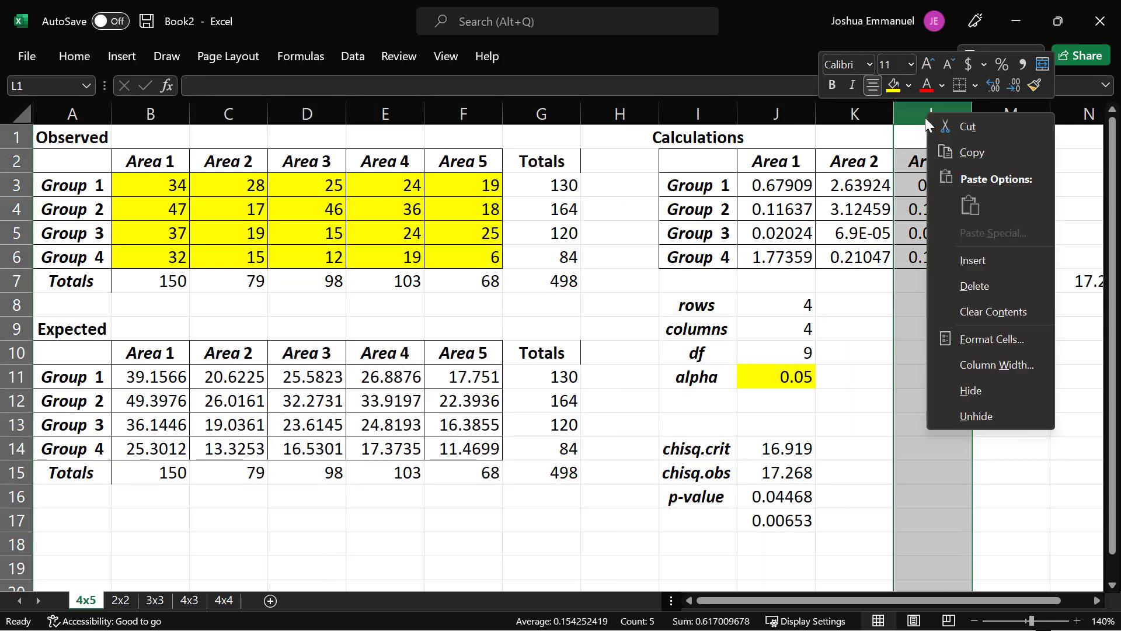
pyautogui.click(972, 260)
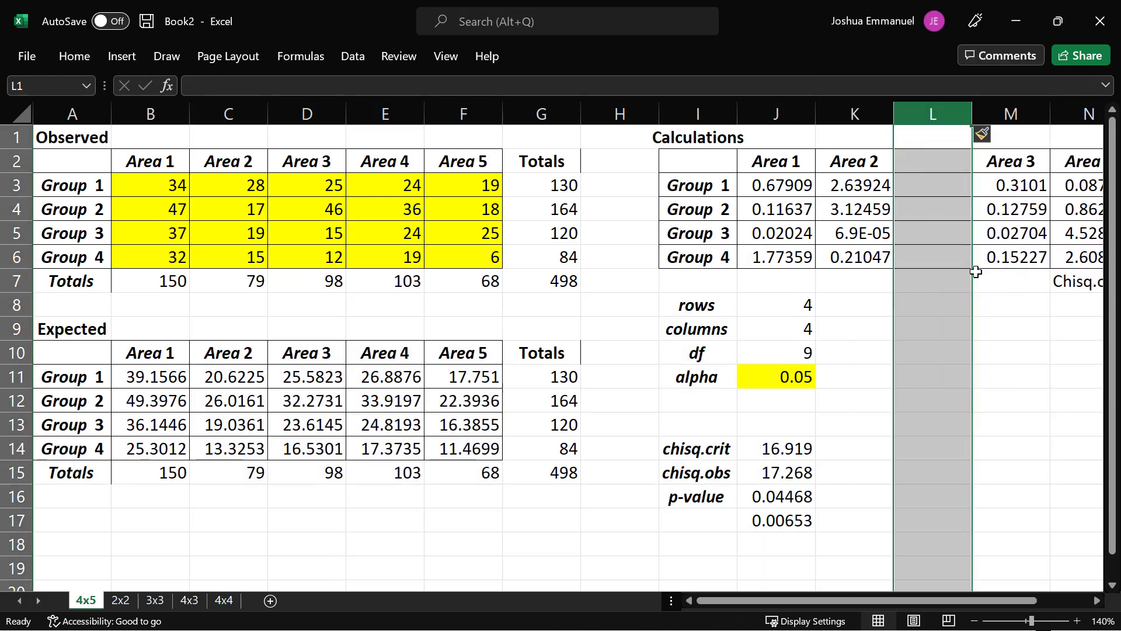
pyautogui.moveTo(859, 185)
pyautogui.mouseDown()
pyautogui.moveTo(876, 256)
pyautogui.moveTo(1063, 261)
pyautogui.moveTo(885, 260)
pyautogui.mouseUp()
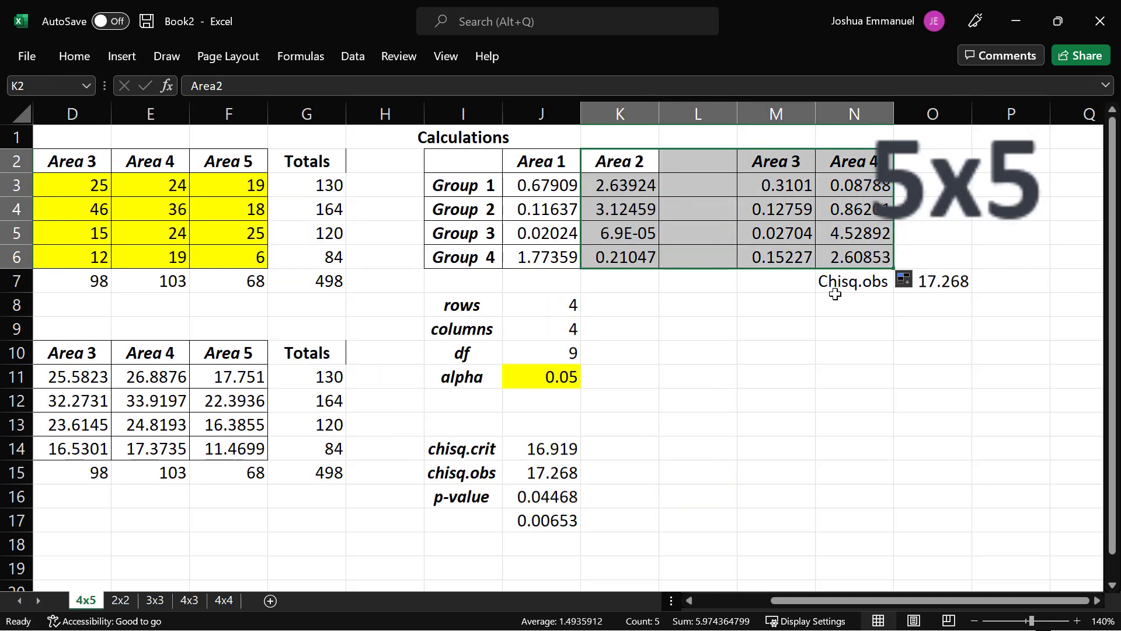